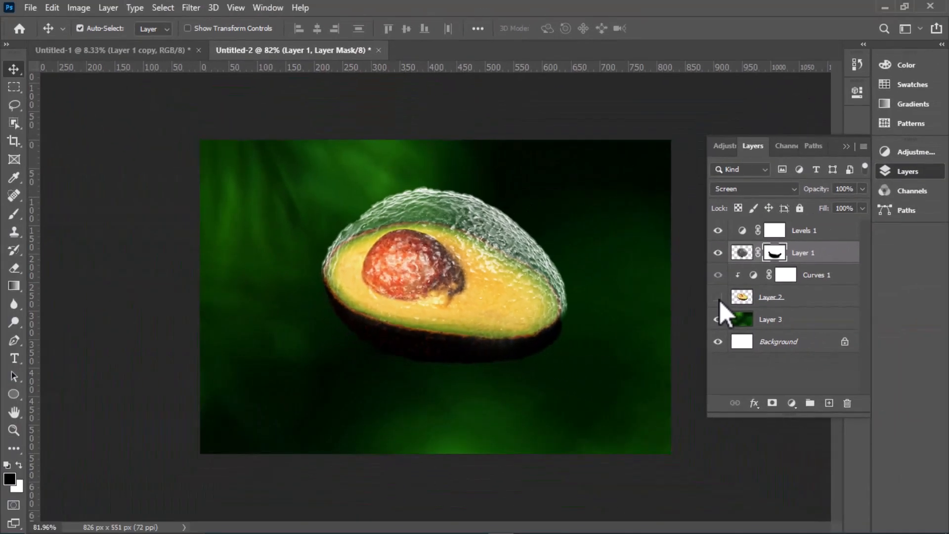
# Step: Delete Layer 1, Curves 1, Levels 1 and Layer 2, keeping only Layer 3 and the Background
pyautogui.click(718, 297)
pyautogui.click(718, 297)
pyautogui.press('Delete')
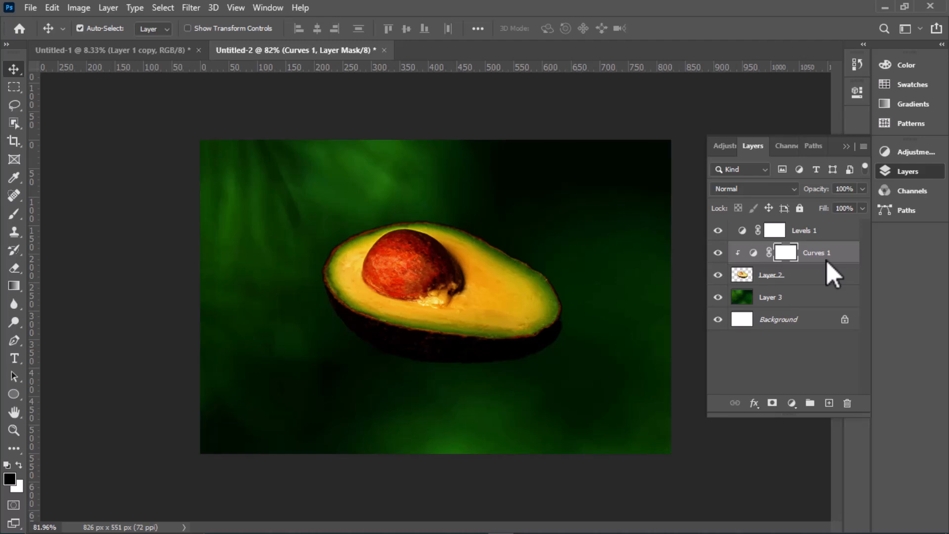
pyautogui.press('Delete')
pyautogui.click(809, 237)
pyautogui.press('Delete')
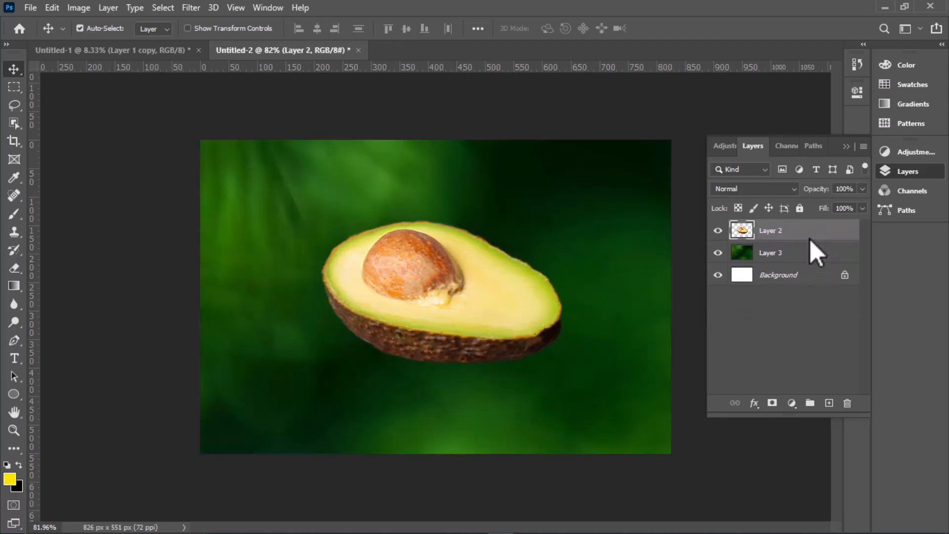
pyautogui.press('Delete')
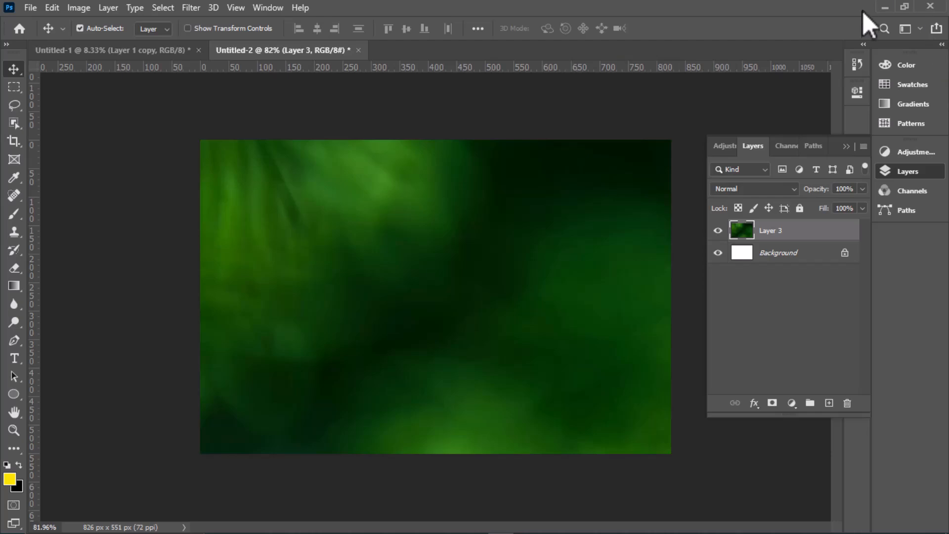
# Step: Switch to the browser and view the Freepik page of the blurred green plants background photo
pyautogui.click(883, 6)
pyautogui.moveTo(472, 525)
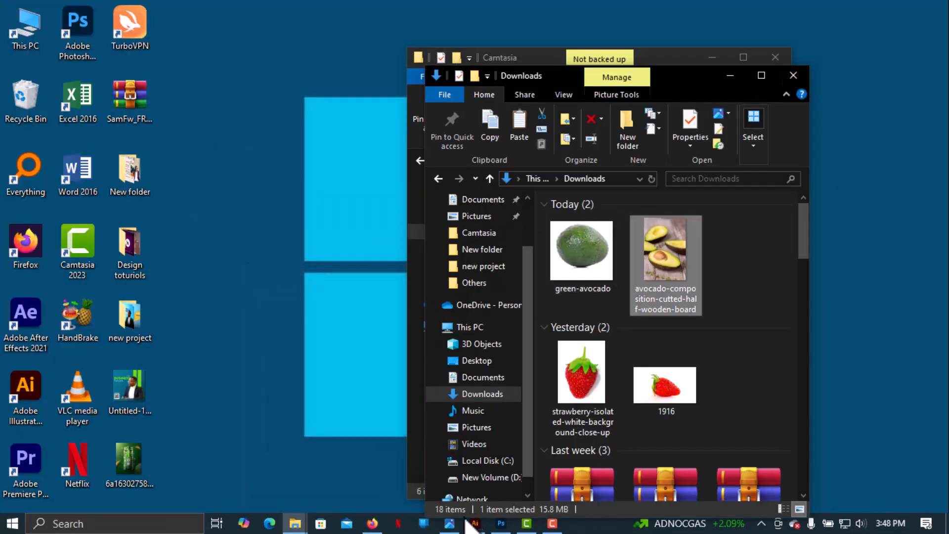
pyautogui.click(374, 524)
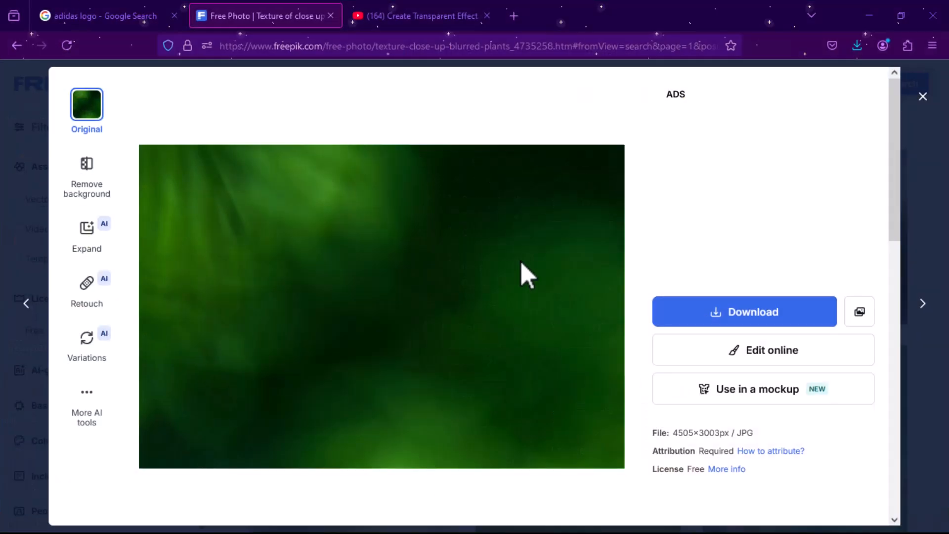
pyautogui.click(872, 16)
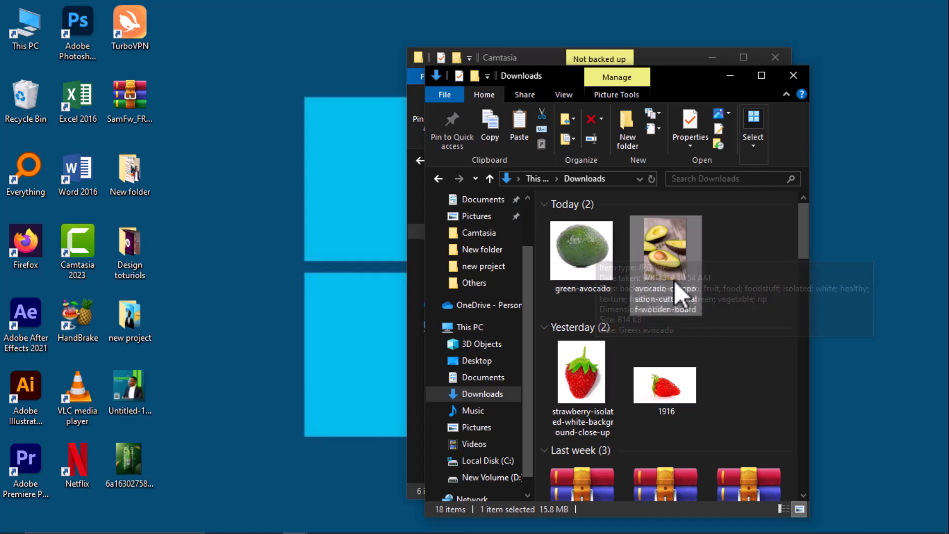
# Step: Place the avocado-composition-cutted-half-wooden-board image from the Downloads folder into the Untitled-2 Photoshop document at its default size
pyautogui.moveTo(668, 255); pyautogui.dragTo(405, 272)
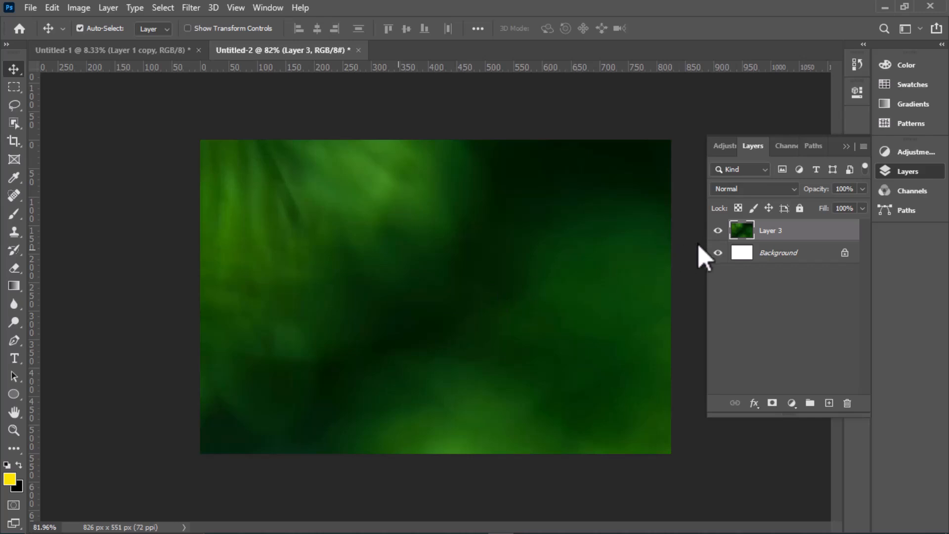
pyautogui.moveTo(701, 244); pyautogui.dragTo(701, 243)
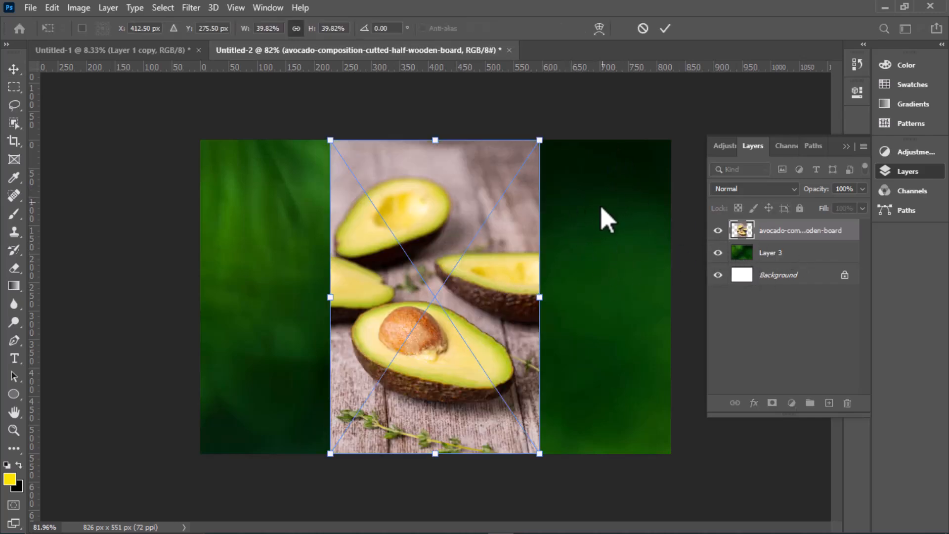
pyautogui.scroll(3, 552, 260)
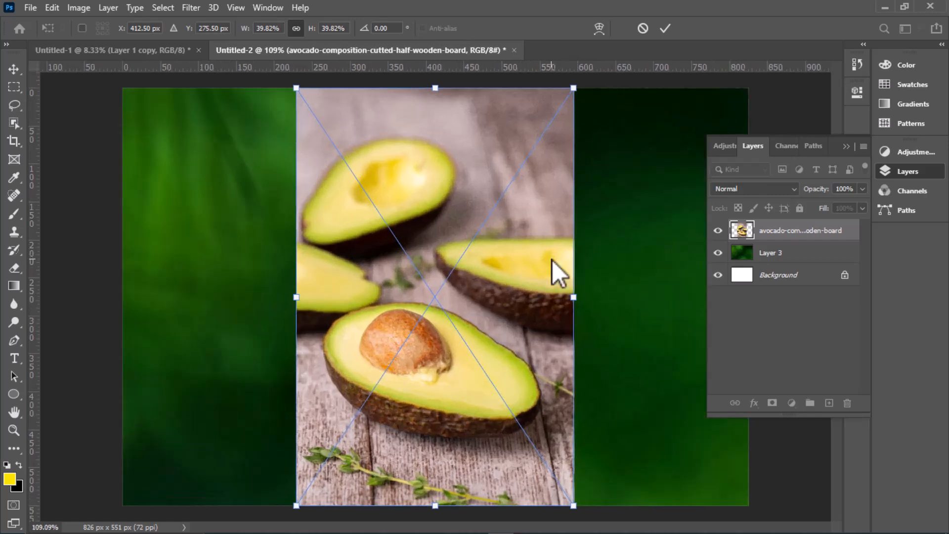
pyautogui.click(662, 35)
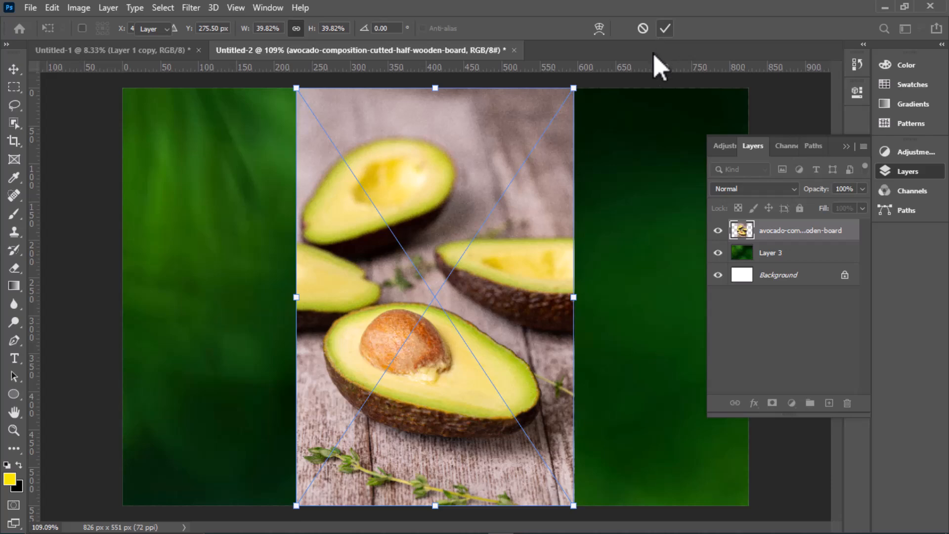
# Step: Select the front avocado half with the pit using the Object Selection Tool in Rectangle mode
pyautogui.click(14, 123)
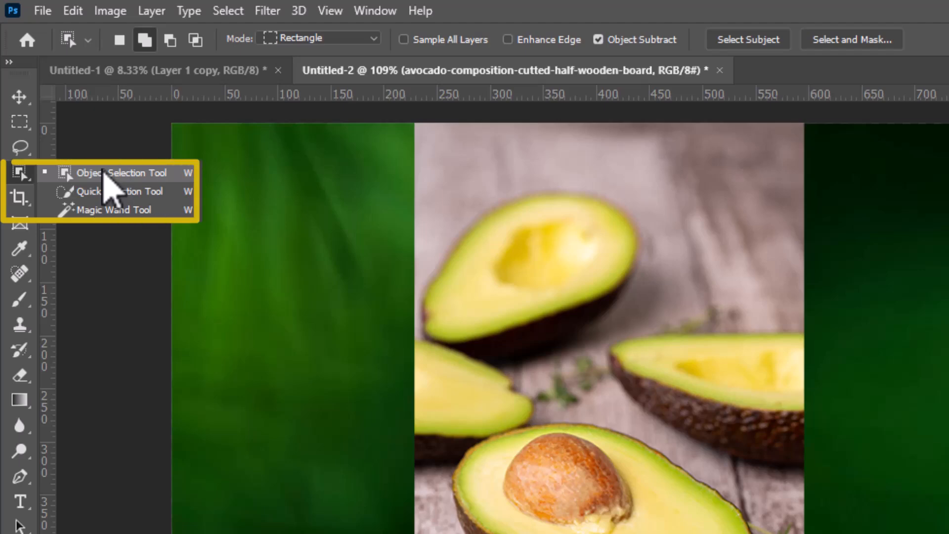
pyautogui.click(79, 163)
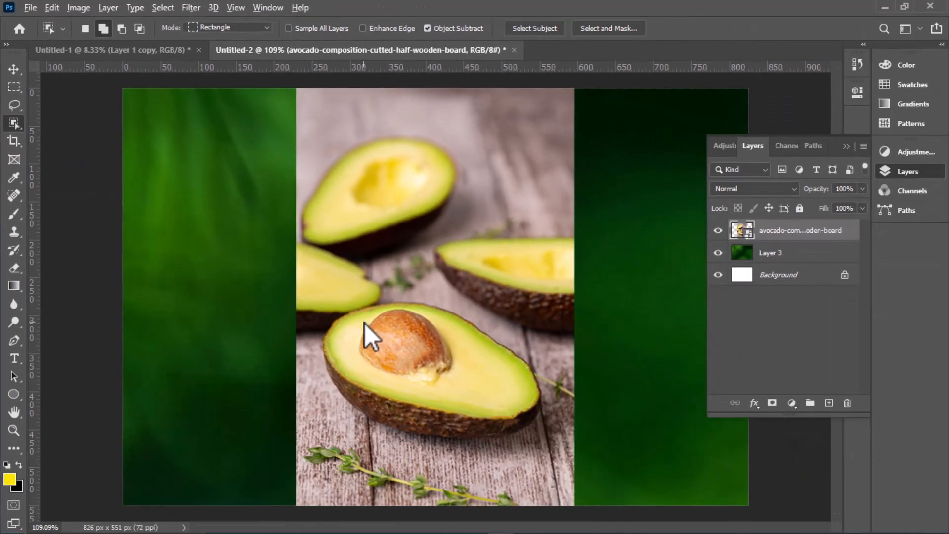
pyautogui.scroll(5, 427, 364)
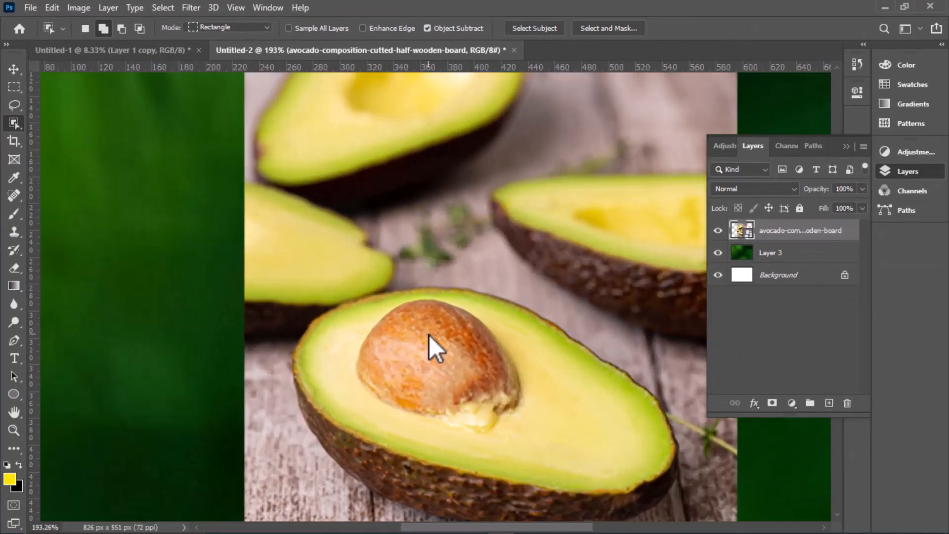
pyautogui.moveTo(429, 335); pyautogui.dragTo(354, 191)
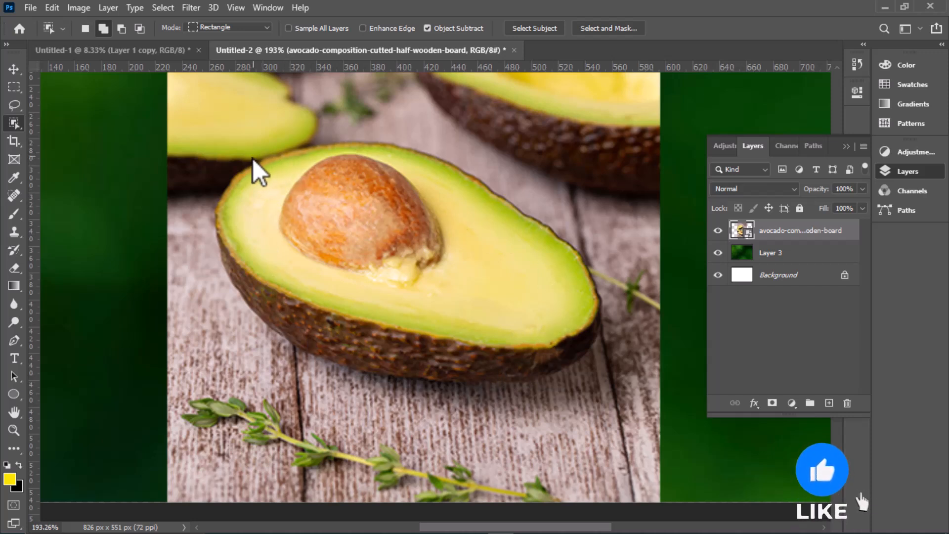
pyautogui.moveTo(248, 165); pyautogui.dragTo(584, 390)
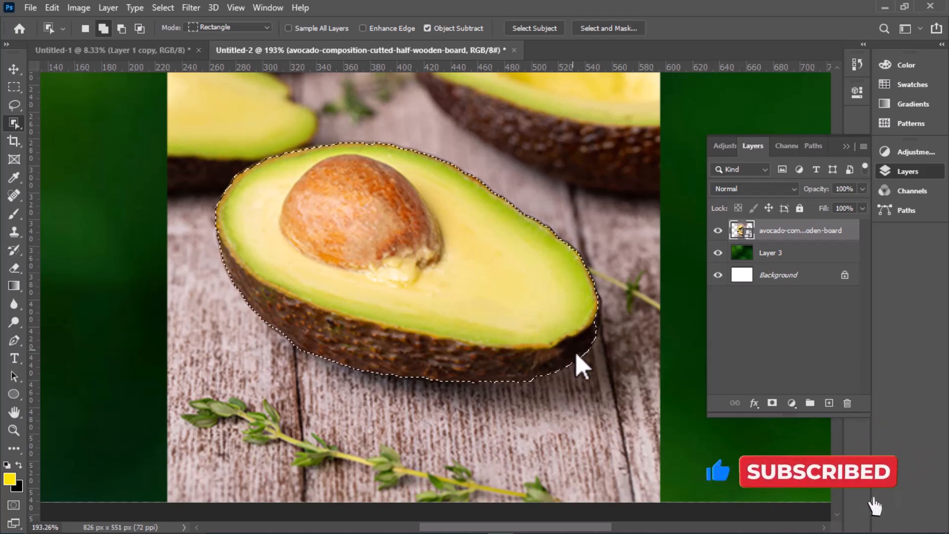
# Step: Add the missed dark skin at the avocado half's right tip to the selection and inspect the rest of the outline
pyautogui.keyDown('alt'); pyautogui.scroll(3, 599, 358); pyautogui.keyUp('alt')
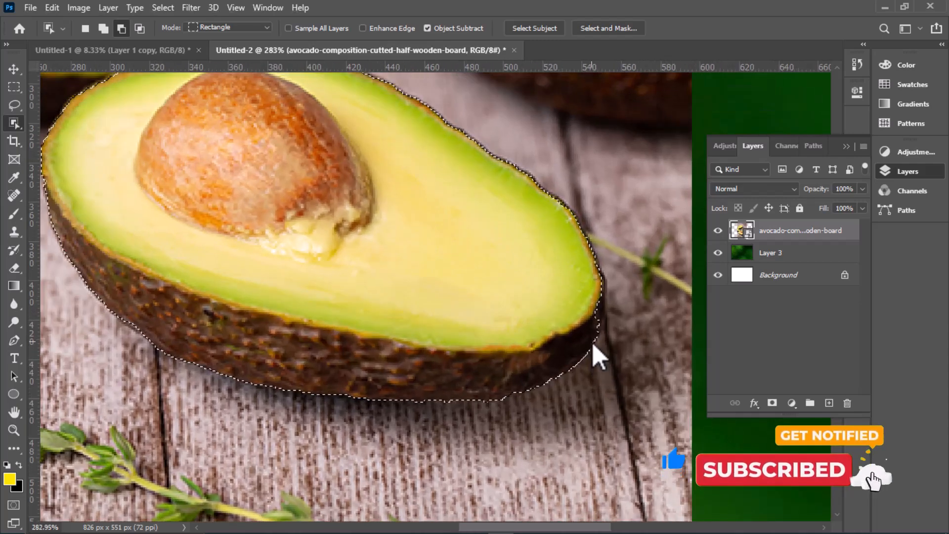
pyautogui.keyDown('alt'); pyautogui.scroll(2, 599, 358); pyautogui.keyUp('alt')
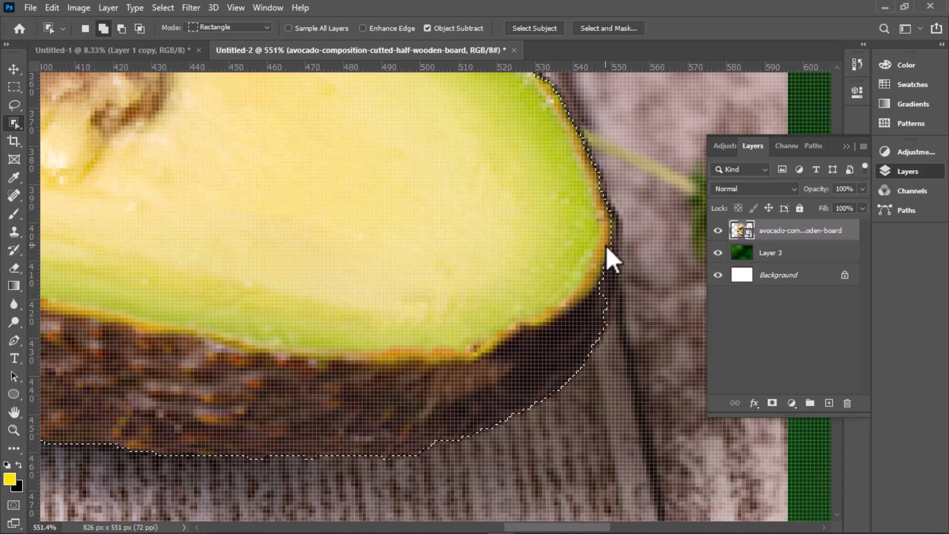
pyautogui.moveTo(608, 248); pyautogui.dragTo(597, 314)
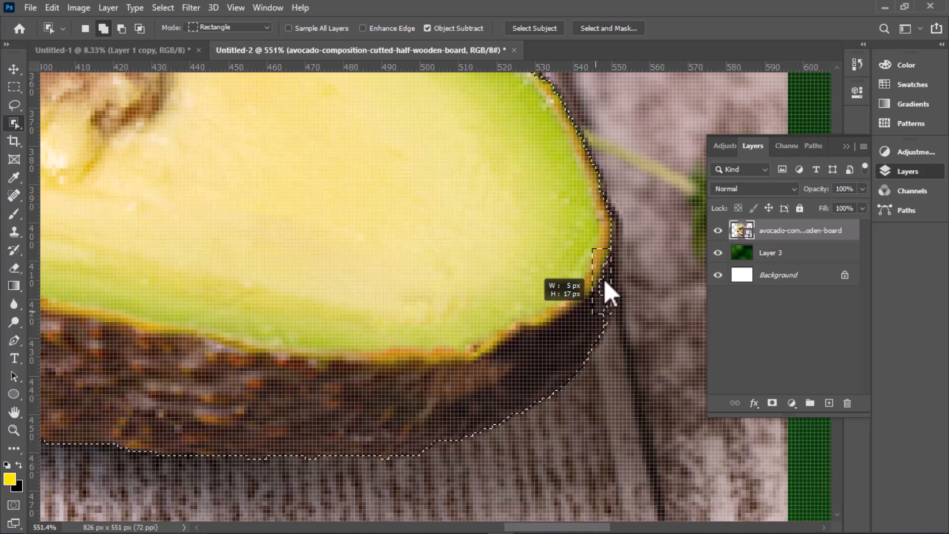
pyautogui.moveTo(605, 281); pyautogui.dragTo(607, 282)
pyautogui.moveTo(611, 242); pyautogui.dragTo(605, 322)
pyautogui.moveTo(595, 287); pyautogui.dragTo(595, 264)
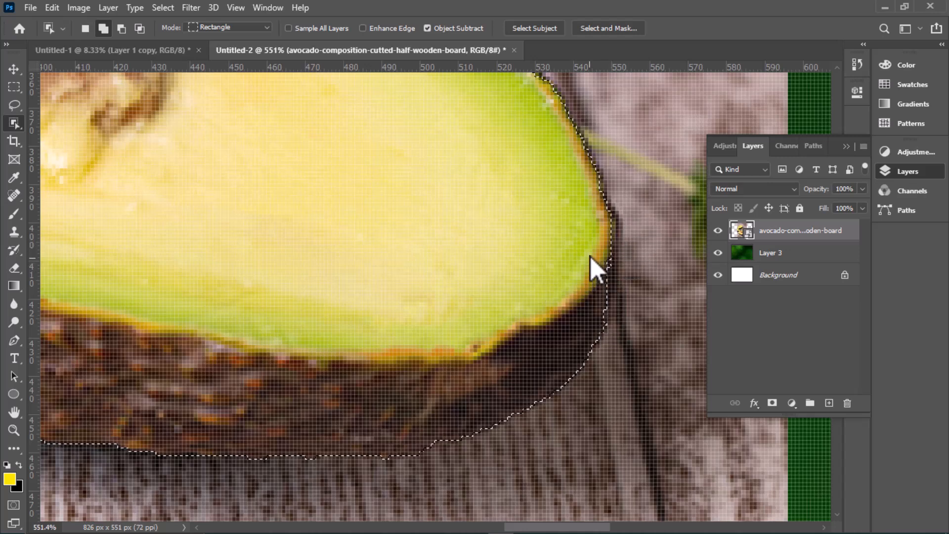
pyautogui.moveTo(612, 218); pyautogui.dragTo(615, 259)
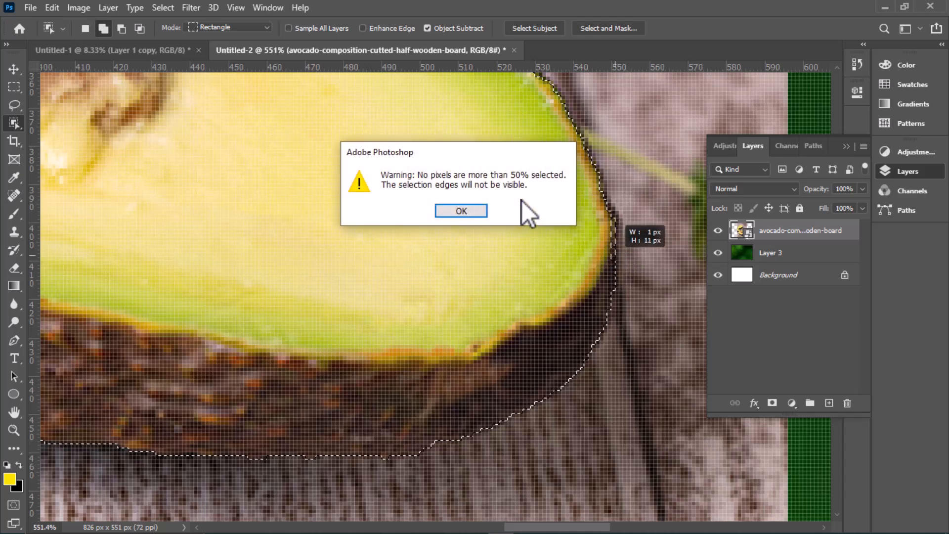
pyautogui.click(474, 211)
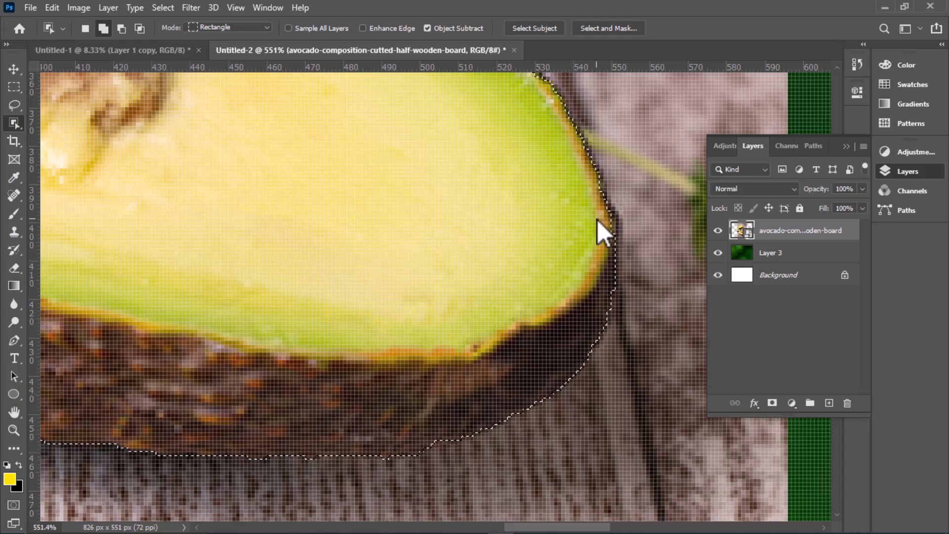
pyautogui.moveTo(408, 210); pyautogui.dragTo(762, 211)
pyautogui.moveTo(446, 196); pyautogui.dragTo(654, 381)
pyautogui.moveTo(464, 259); pyautogui.dragTo(542, 448)
pyautogui.moveTo(524, 282); pyautogui.dragTo(386, 411)
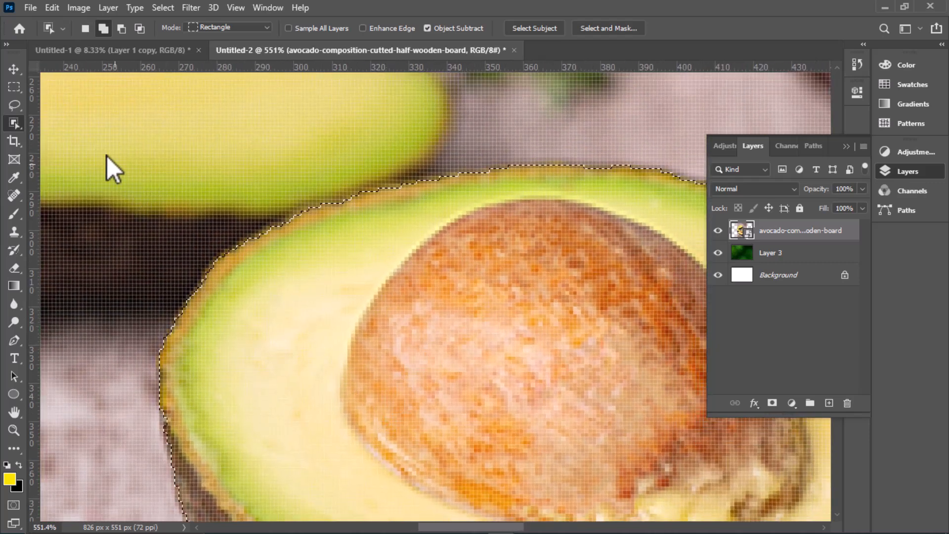
# Step: Copy the selected avocado half to a new layer
pyautogui.click(15, 68)
pyautogui.scroll(-5, 452, 306)
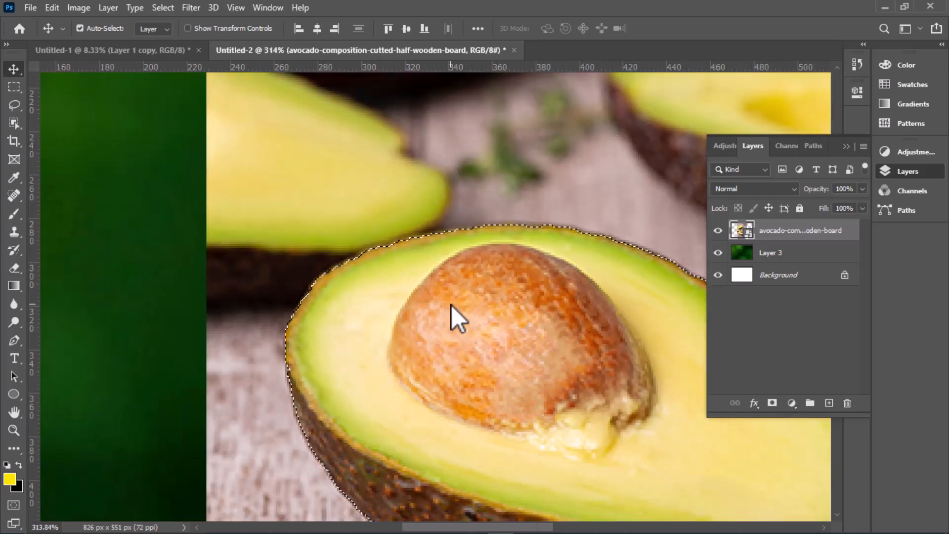
pyautogui.scroll(-1, 451, 306)
pyautogui.moveTo(592, 361); pyautogui.dragTo(447, 251)
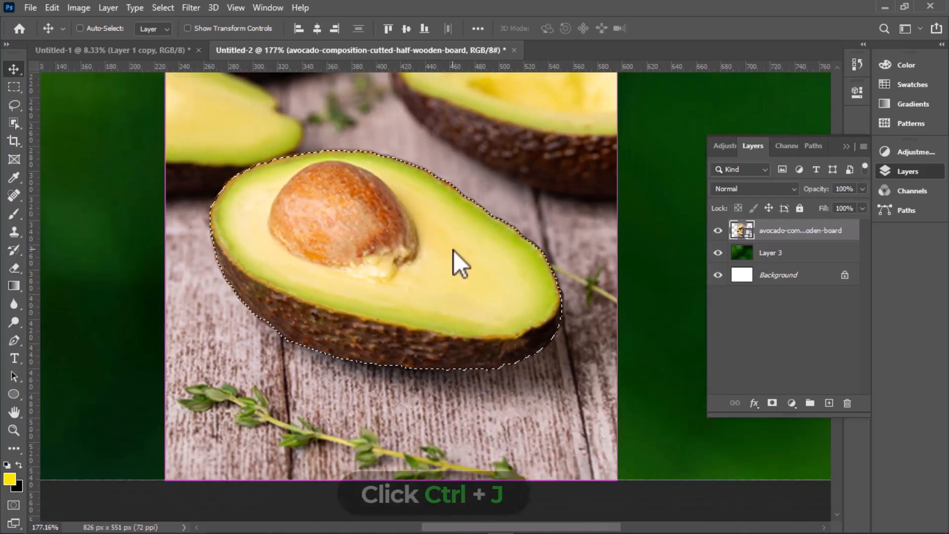
pyautogui.hotkey('ctrl', 'j')
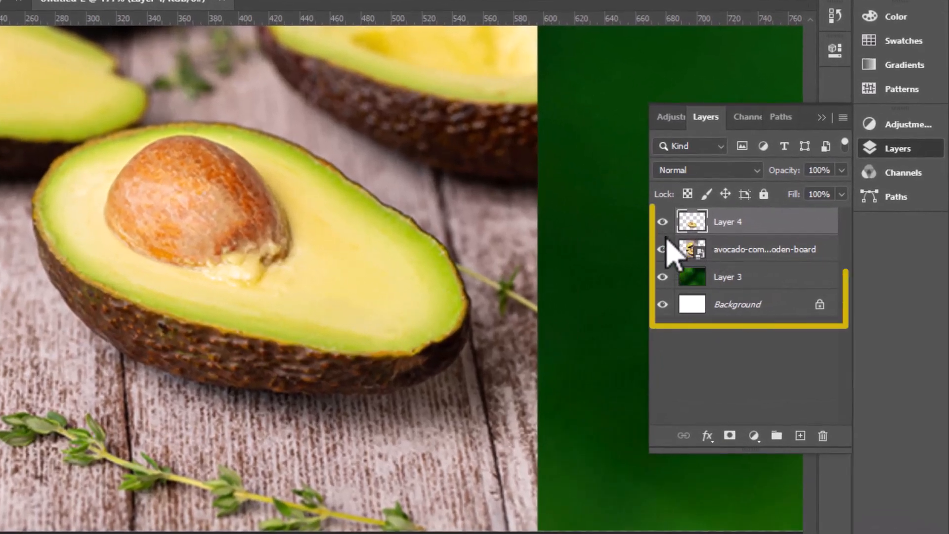
# Step: Delete the original avocado-composition photo layer, leaving the cut-out avocado half over the green background
pyautogui.click(662, 250)
pyautogui.click(662, 249)
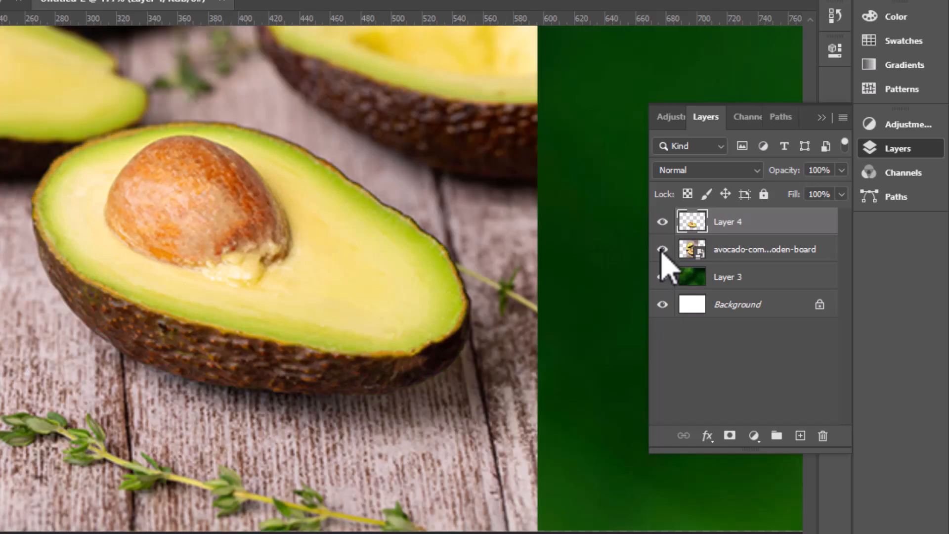
pyautogui.click(739, 255)
pyautogui.press('Delete')
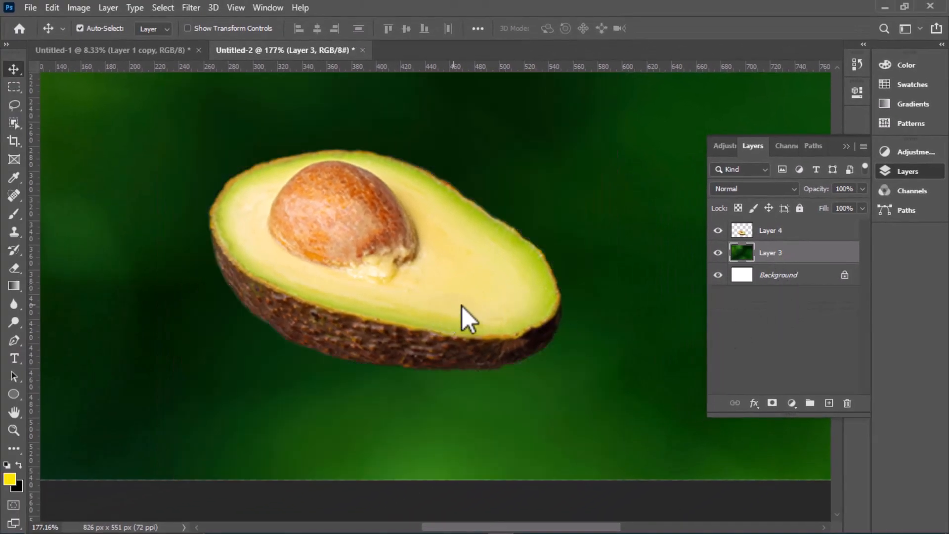
# Step: Enlarge the avocado half proportionally with Free Transform and position it slightly left of the canvas's lower centre
pyautogui.hotkey('ctrl', '1')
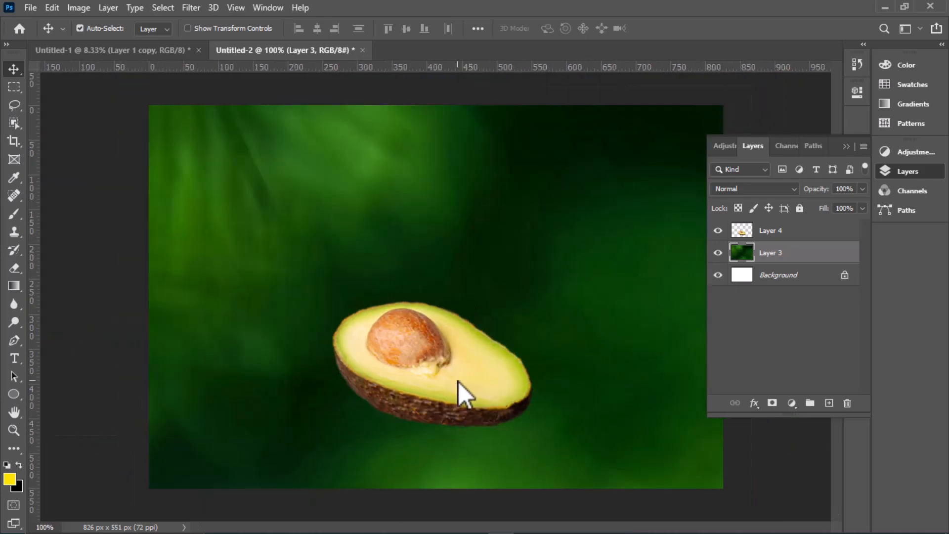
pyautogui.moveTo(425, 375); pyautogui.dragTo(397, 366)
pyautogui.hotkey('ctrl', 't')
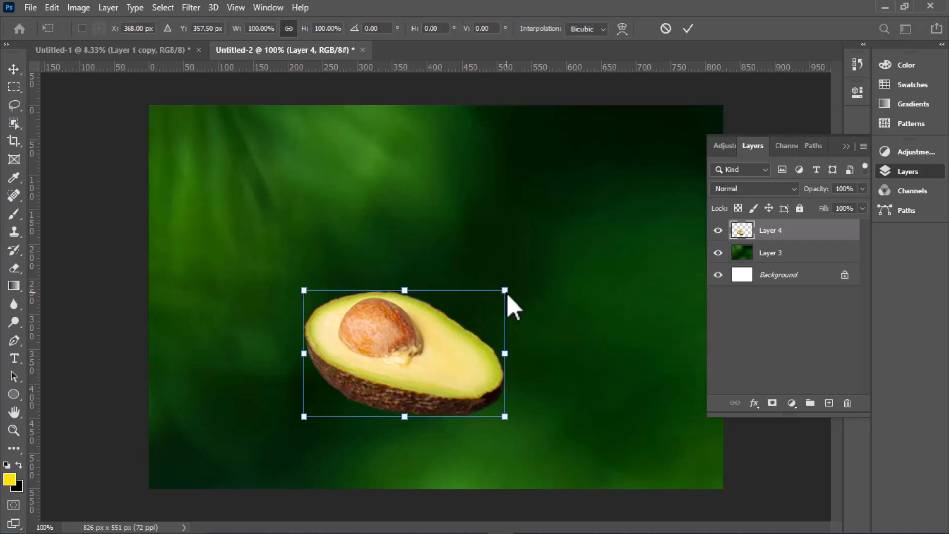
pyautogui.moveTo(509, 296); pyautogui.dragTo(576, 253)
pyautogui.moveTo(480, 332); pyautogui.dragTo(461, 349)
pyautogui.press('Return')
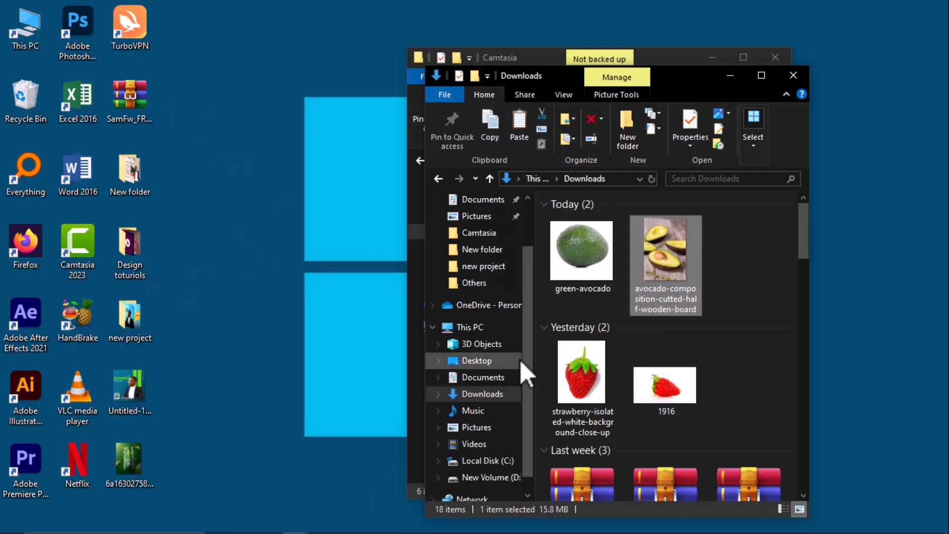
# Step: Place the green-avocado image from the Downloads folder above the avocado half layer, near the canvas centre
pyautogui.click(591, 254)
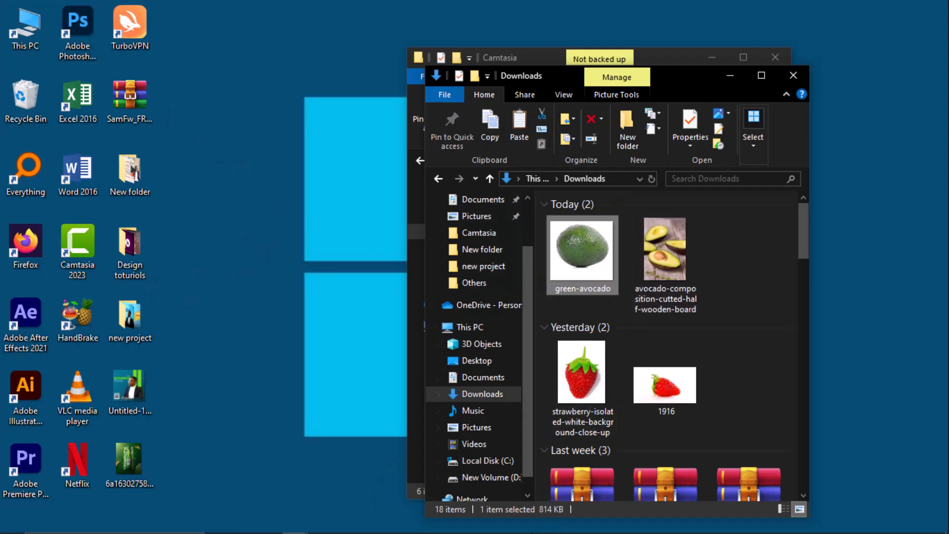
pyautogui.moveTo(568, 290); pyautogui.dragTo(489, 523)
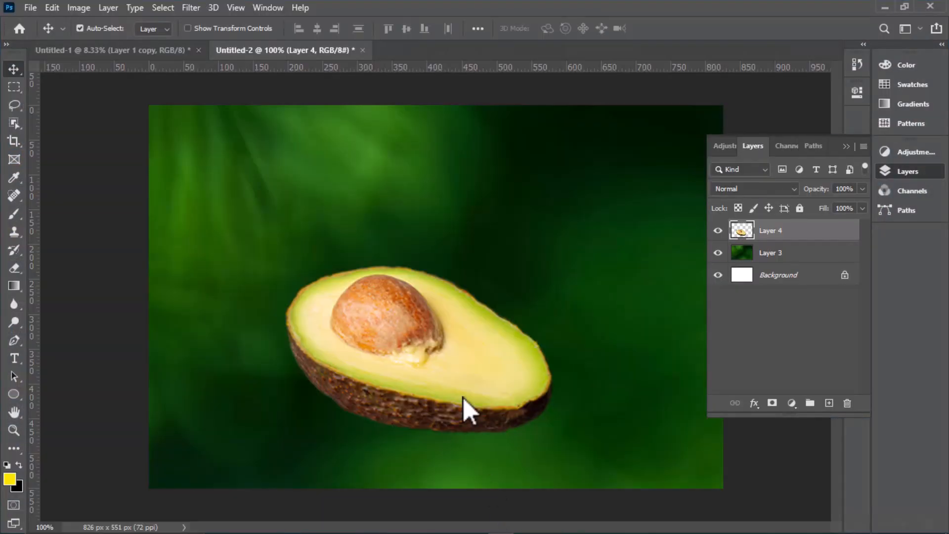
pyautogui.moveTo(469, 410); pyautogui.dragTo(519, 367)
pyautogui.moveTo(538, 229)
pyautogui.mouseDown()
pyautogui.moveTo(541, 245)
pyautogui.moveTo(545, 222)
pyautogui.mouseUp()
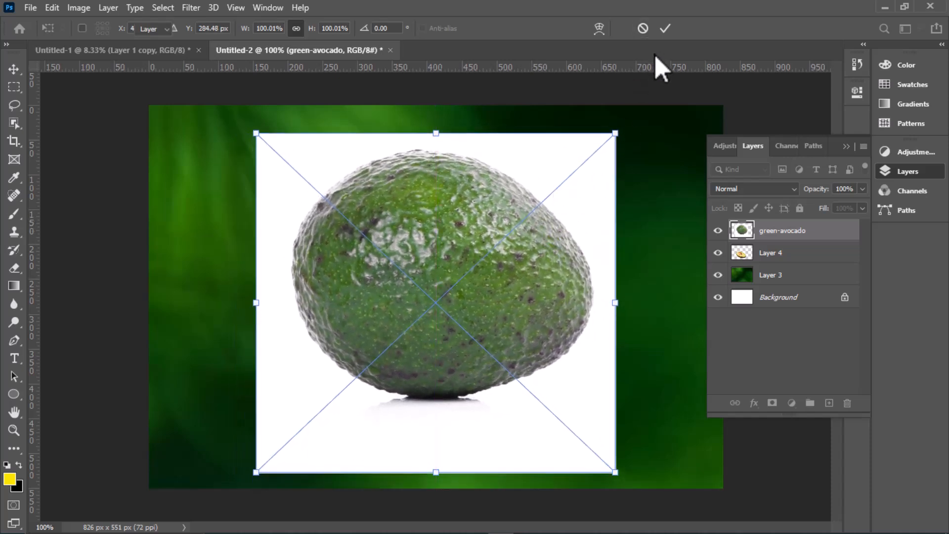
pyautogui.press('Return')
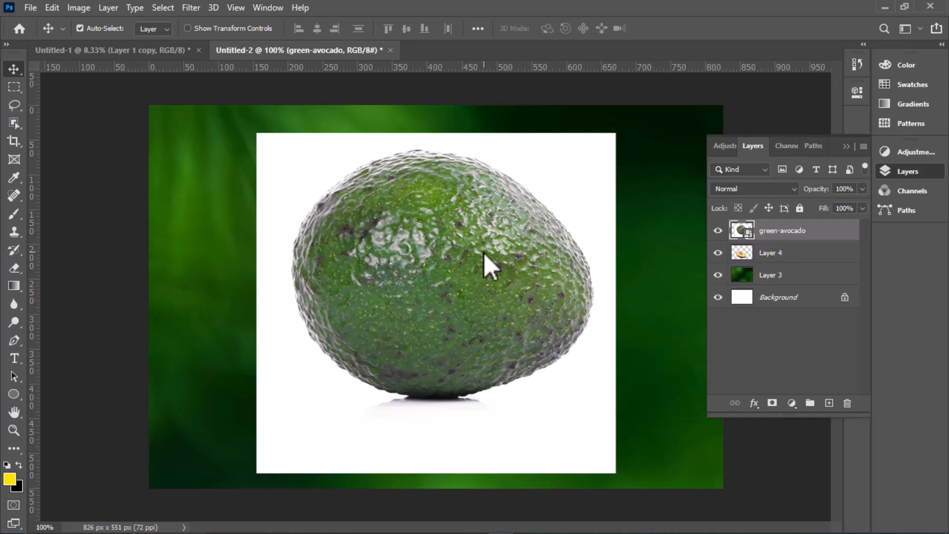
# Step: Select the whole green avocado on its white background with the Object Selection Tool
pyautogui.click(13, 123)
pyautogui.moveTo(324, 155); pyautogui.dragTo(559, 428)
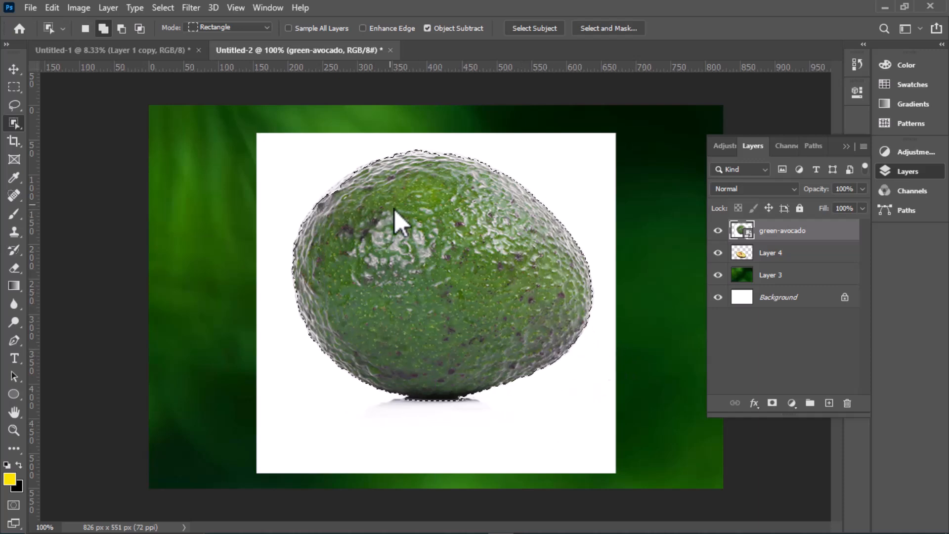
# Step: Examine the selection outline up close around the whole green avocado's edges
pyautogui.scroll(3, 407, 240)
pyautogui.scroll(5, 408, 241)
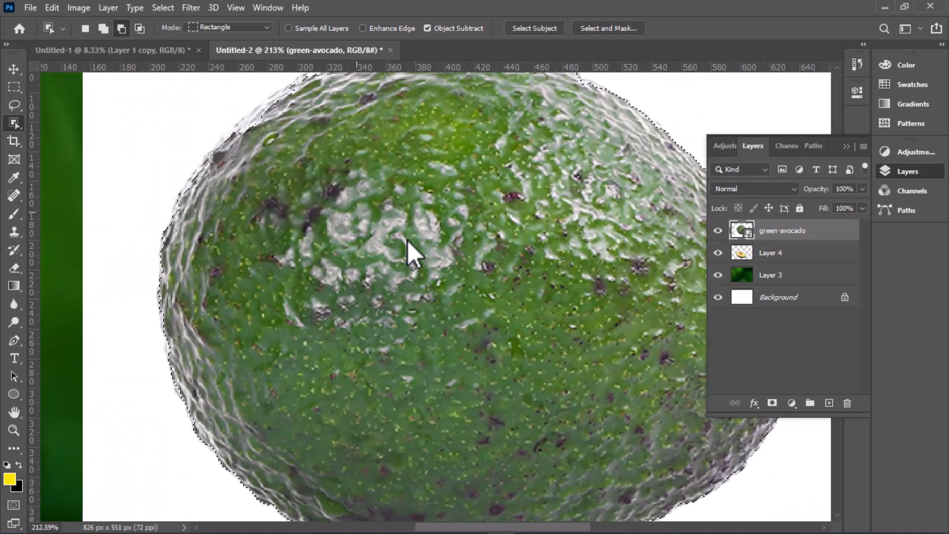
pyautogui.moveTo(408, 242); pyautogui.dragTo(449, 307)
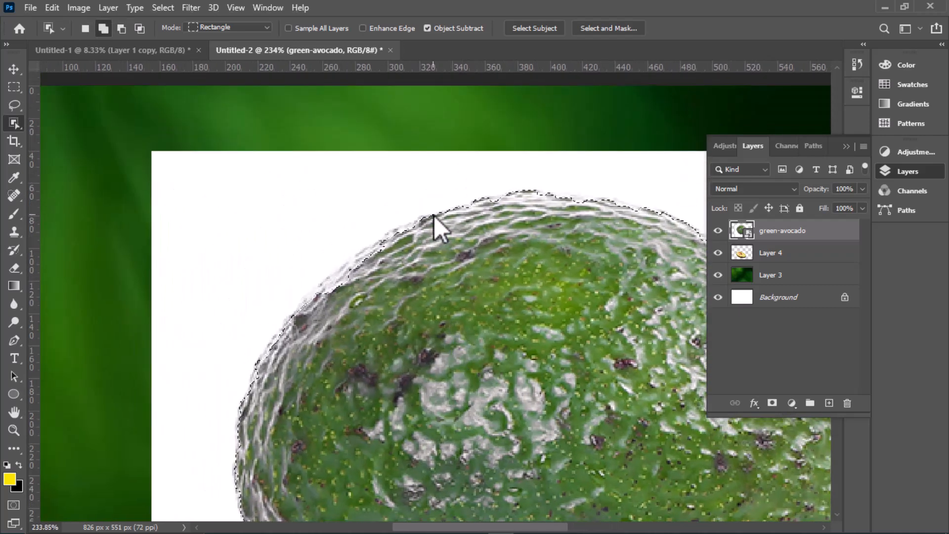
pyautogui.moveTo(432, 214); pyautogui.dragTo(396, 299)
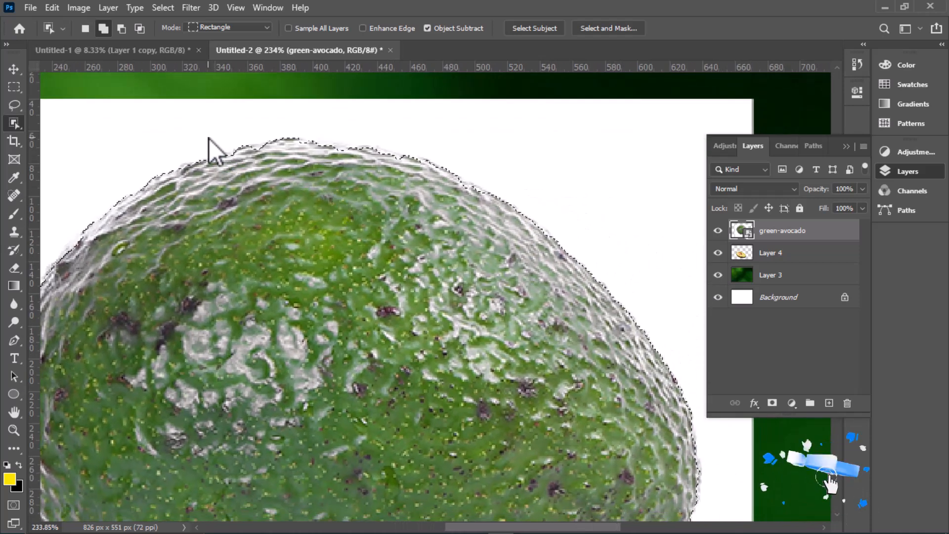
pyautogui.moveTo(206, 136); pyautogui.dragTo(469, 220)
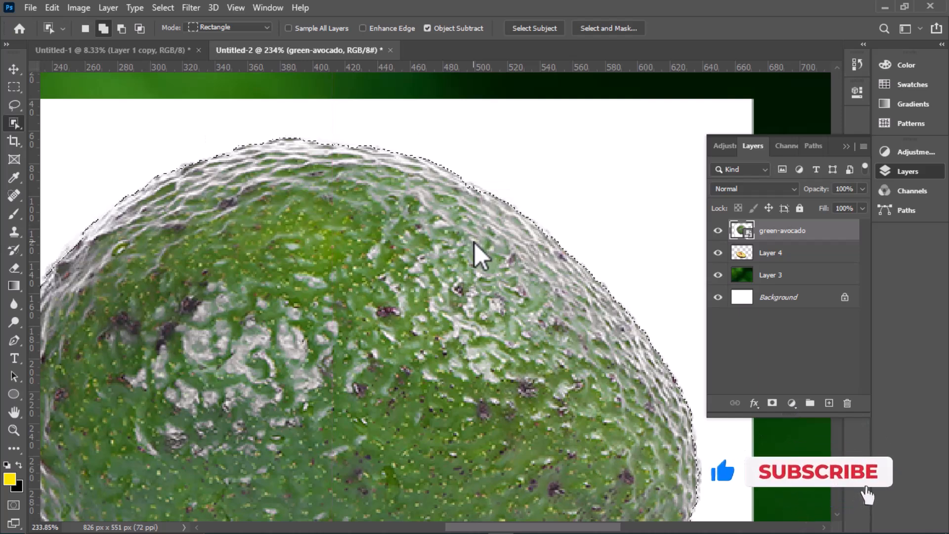
pyautogui.moveTo(514, 262); pyautogui.dragTo(430, 206)
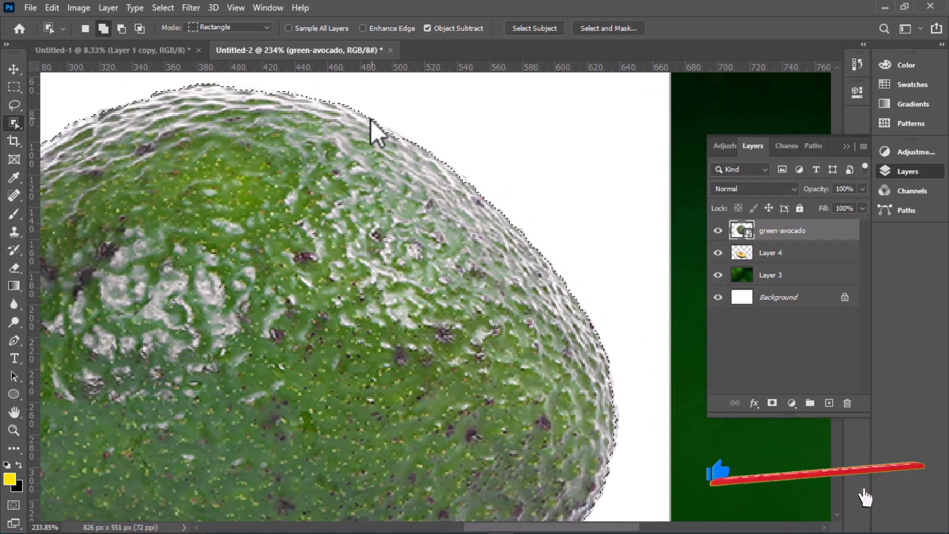
pyautogui.moveTo(352, 111); pyautogui.dragTo(503, 242)
pyautogui.moveTo(497, 283); pyautogui.dragTo(549, 119)
pyautogui.moveTo(421, 264); pyautogui.dragTo(495, 325)
pyautogui.scroll(-1, 496, 325)
pyautogui.scroll(-2, 495, 325)
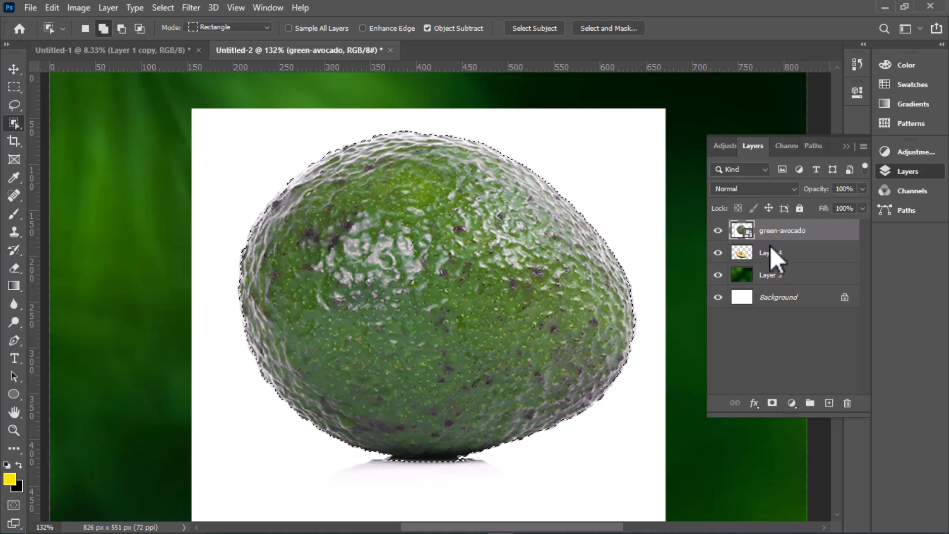
# Step: Copy the selected whole avocado onto its own layer and delete the original green-avocado layer with the white background
pyautogui.hotkey('ctrl', 'j')
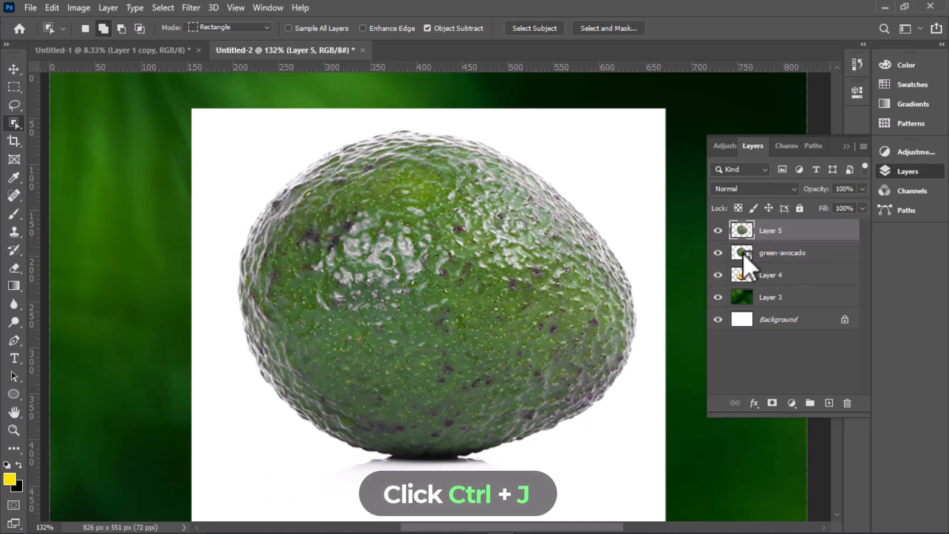
pyautogui.click(787, 259)
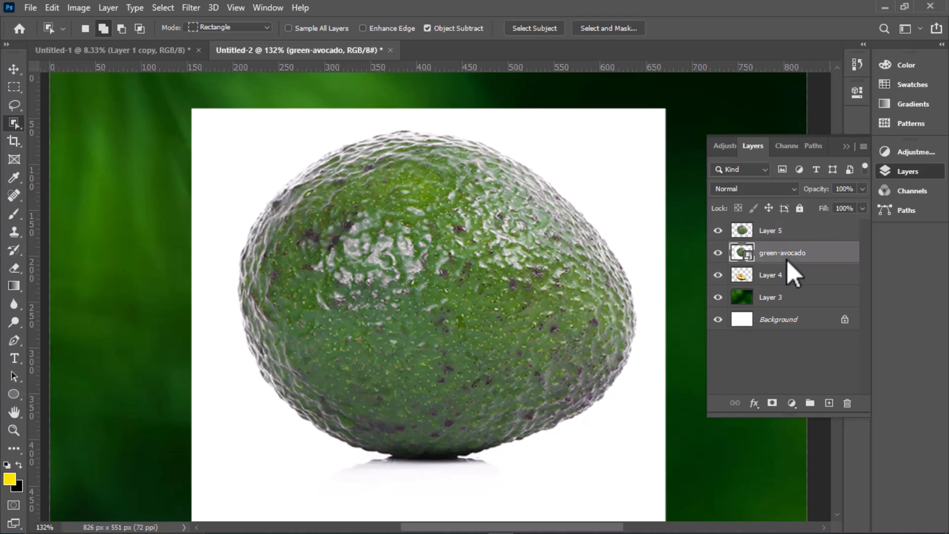
pyautogui.press('Delete')
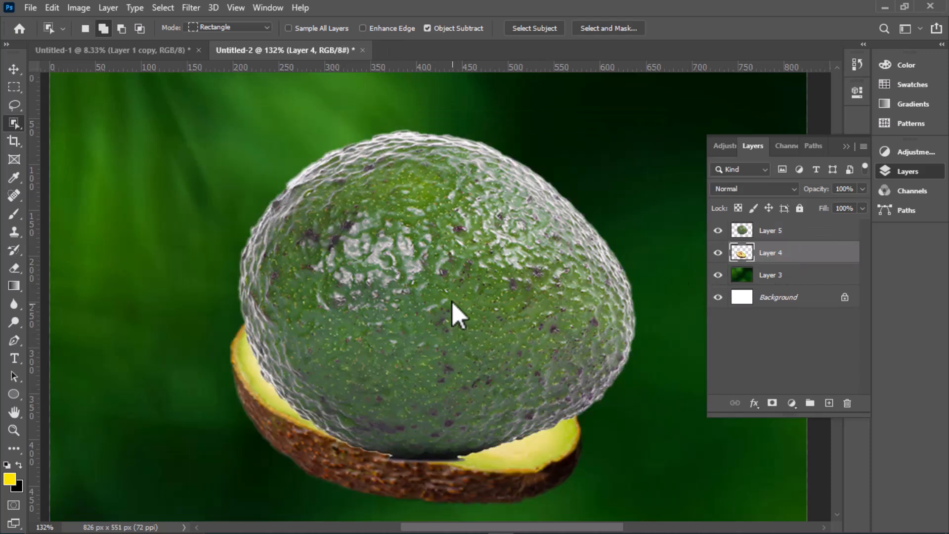
# Step: Move the cut-out whole avocado down over the avocado half and lower its layer opacity to 41%
pyautogui.click(14, 70)
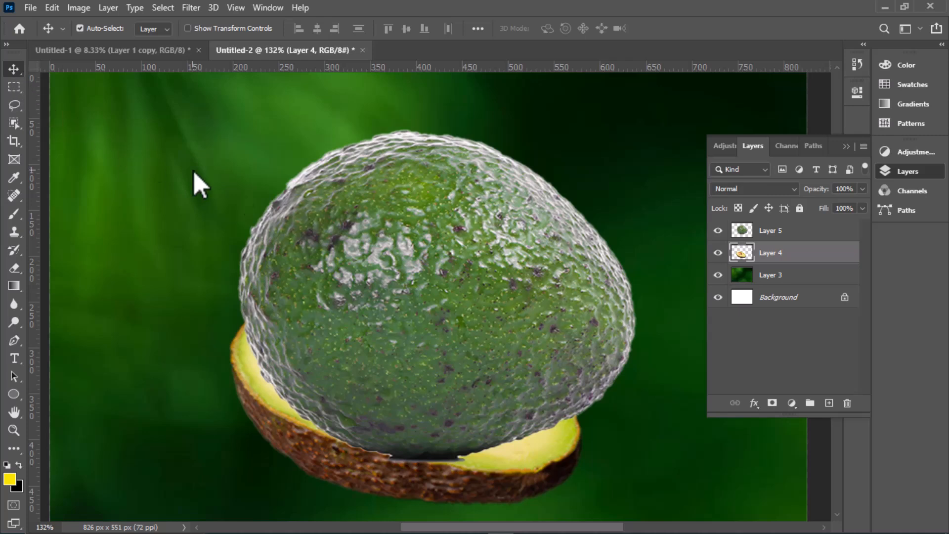
pyautogui.moveTo(445, 273); pyautogui.dragTo(548, 337)
pyautogui.click(862, 188)
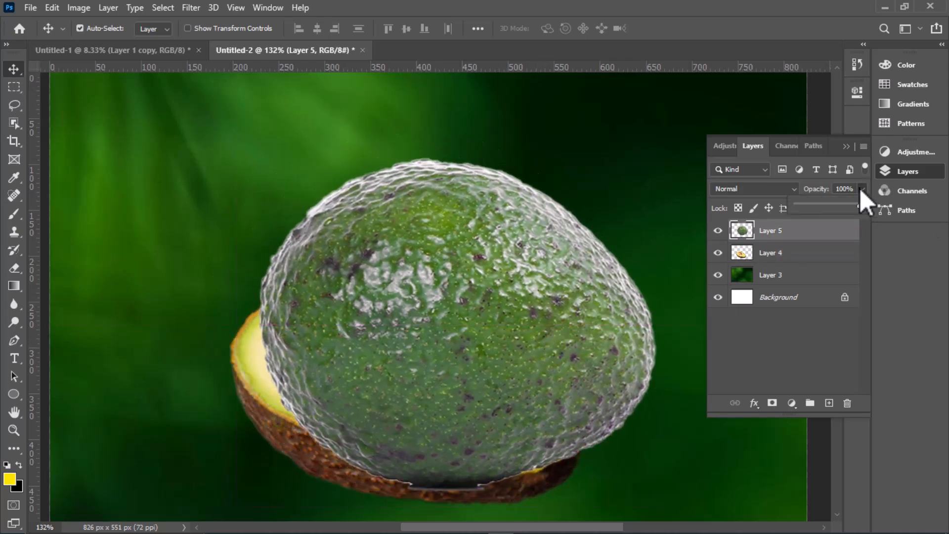
pyautogui.moveTo(827, 209); pyautogui.dragTo(824, 209)
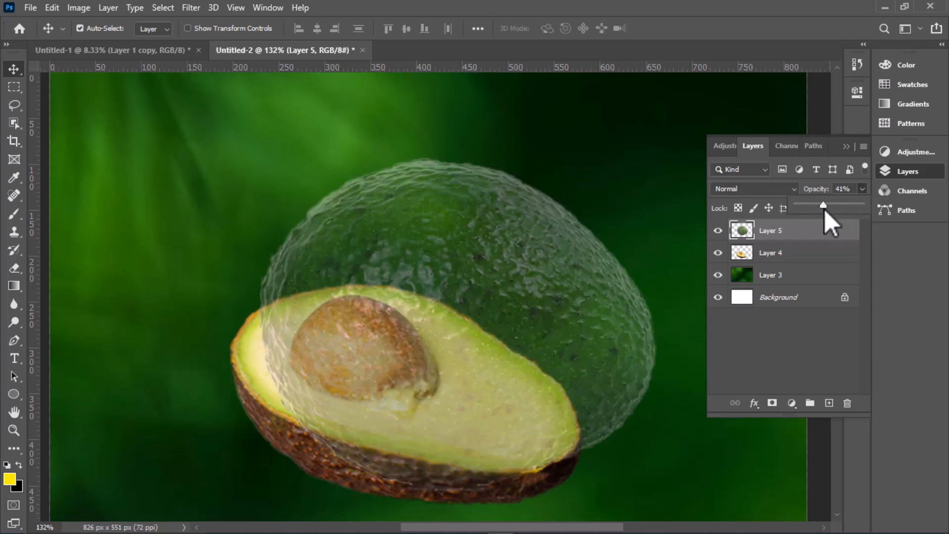
# Step: Align the semi-transparent whole avocado around the avocado half and scale it slightly smaller with Free Transform
pyautogui.scroll(-3, 533, 341)
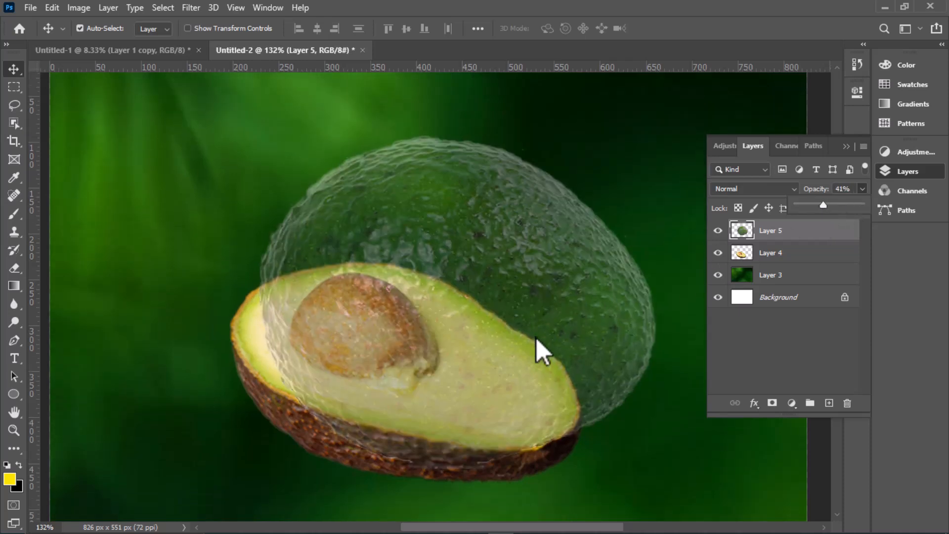
pyautogui.moveTo(571, 257); pyautogui.dragTo(552, 164)
pyautogui.scroll(4, 590, 312)
pyautogui.scroll(-5, 546, 143)
pyautogui.moveTo(542, 129); pyautogui.dragTo(559, 259)
pyautogui.hotkey('ctrl', 't')
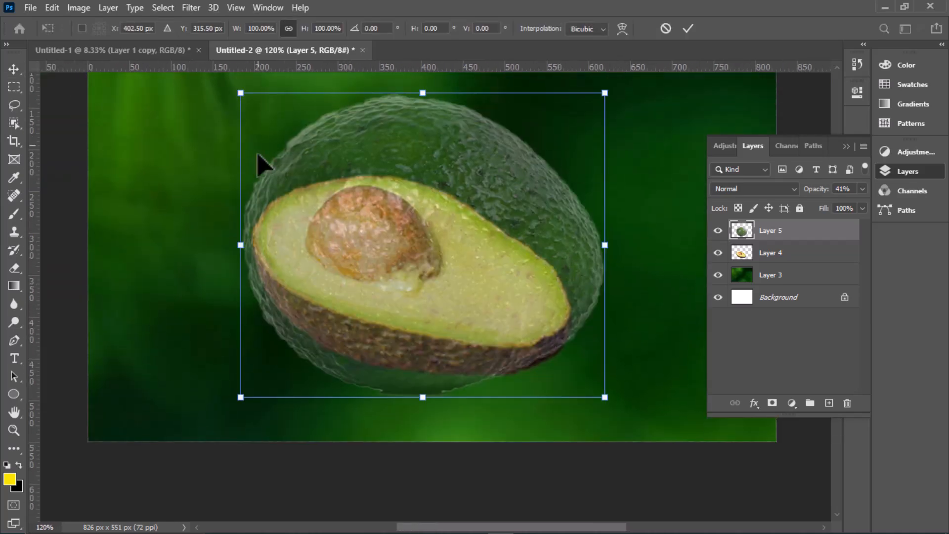
pyautogui.moveTo(245, 92); pyautogui.dragTo(243, 95)
pyautogui.moveTo(603, 250); pyautogui.dragTo(592, 251)
pyautogui.click(687, 28)
pyautogui.scroll(4, 586, 315)
pyautogui.scroll(-3, 569, 352)
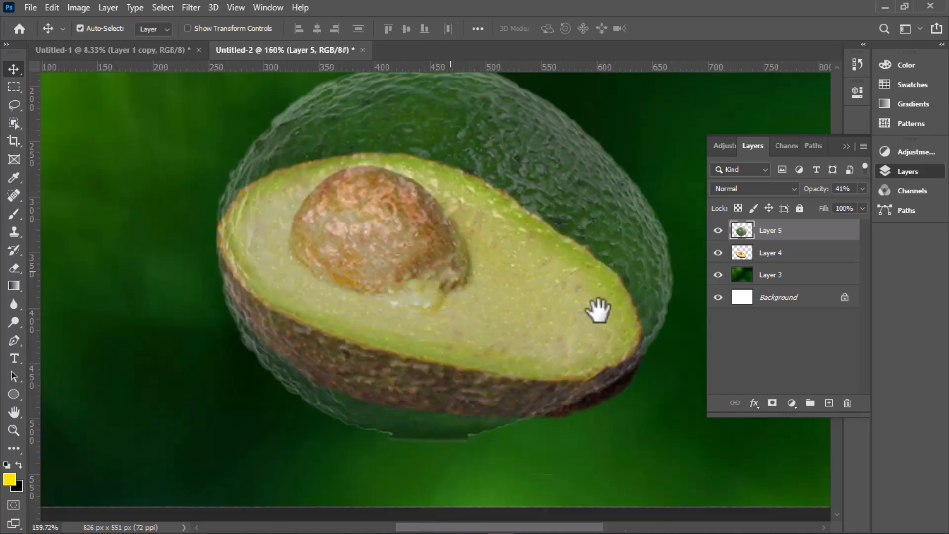
# Step: Set the whole avocado layer's opacity to 100% and desaturate it to grayscale
pyautogui.click(866, 189)
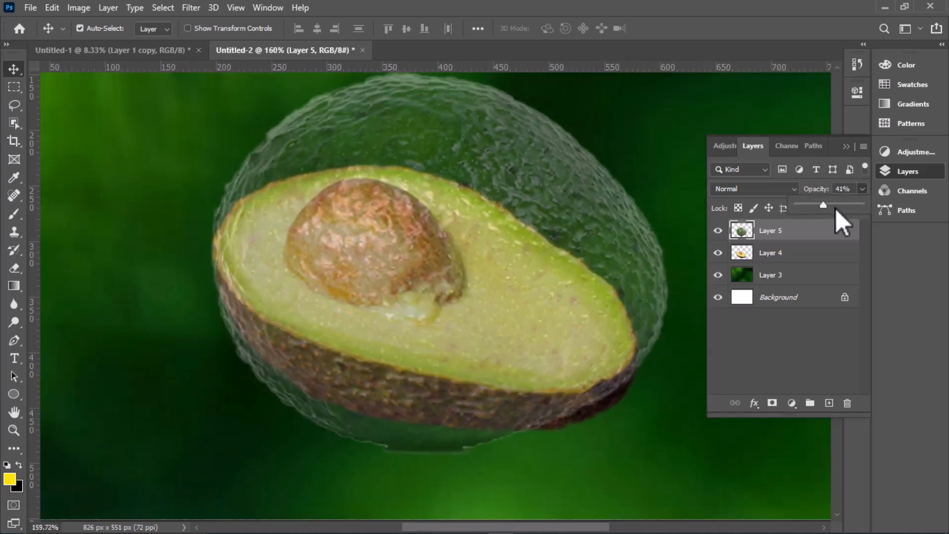
pyautogui.moveTo(880, 209); pyautogui.dragTo(881, 210)
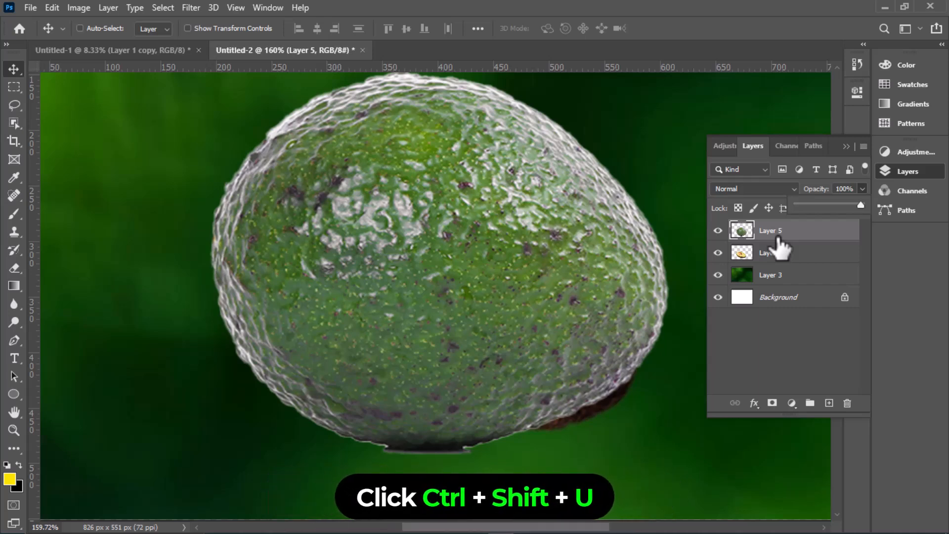
pyautogui.hotkey('ctrl', 'shift', 'u')
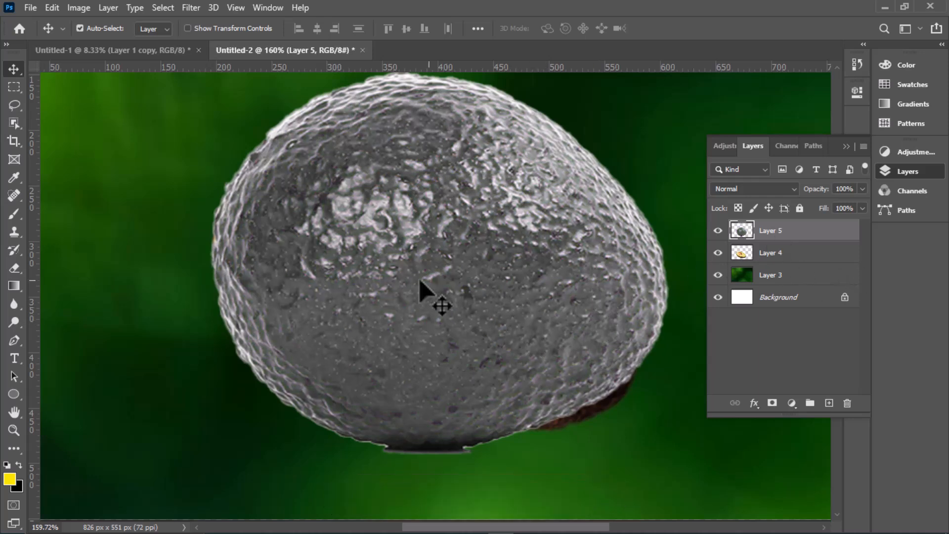
# Step: Set the desaturated avocado layer's blend mode to Screen
pyautogui.scroll(-1, 507, 247)
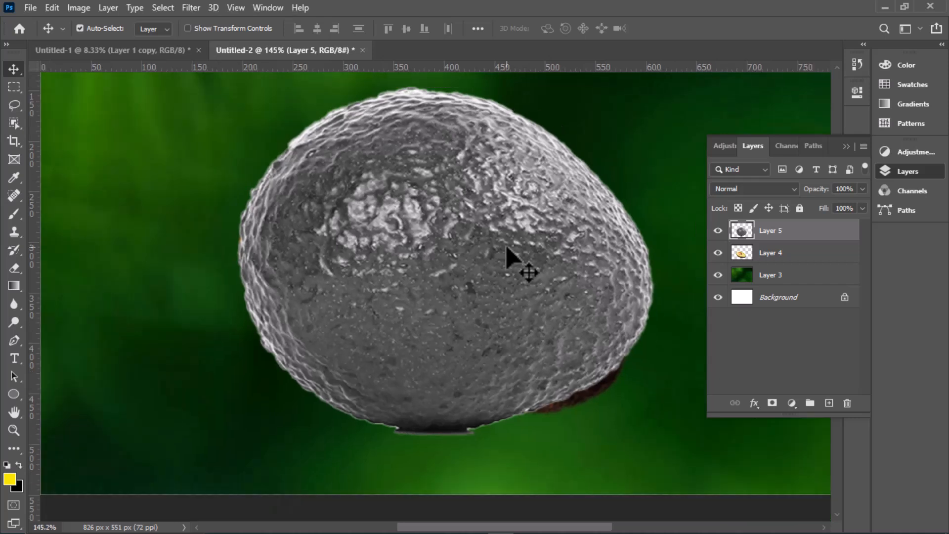
pyautogui.scroll(-1, 507, 247)
pyautogui.scroll(1, 507, 247)
pyautogui.click(794, 188)
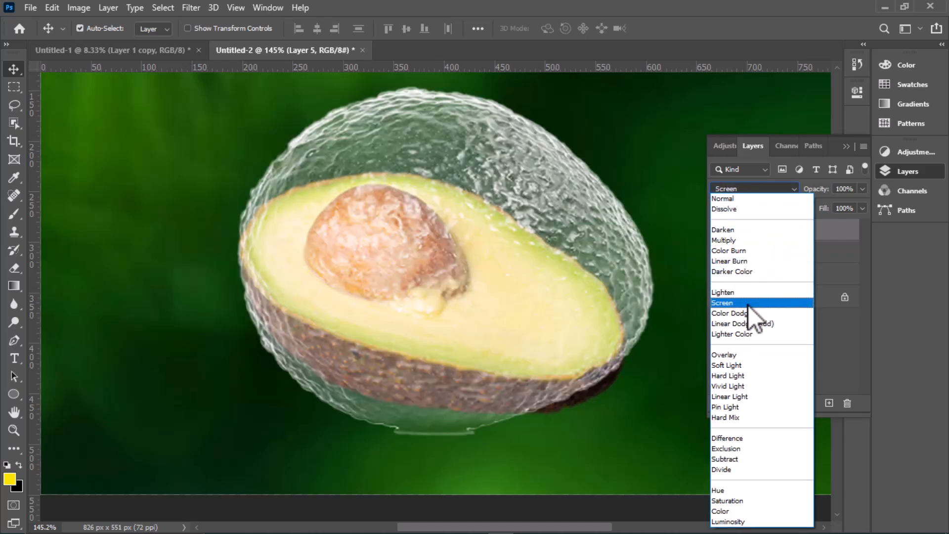
pyautogui.click(748, 304)
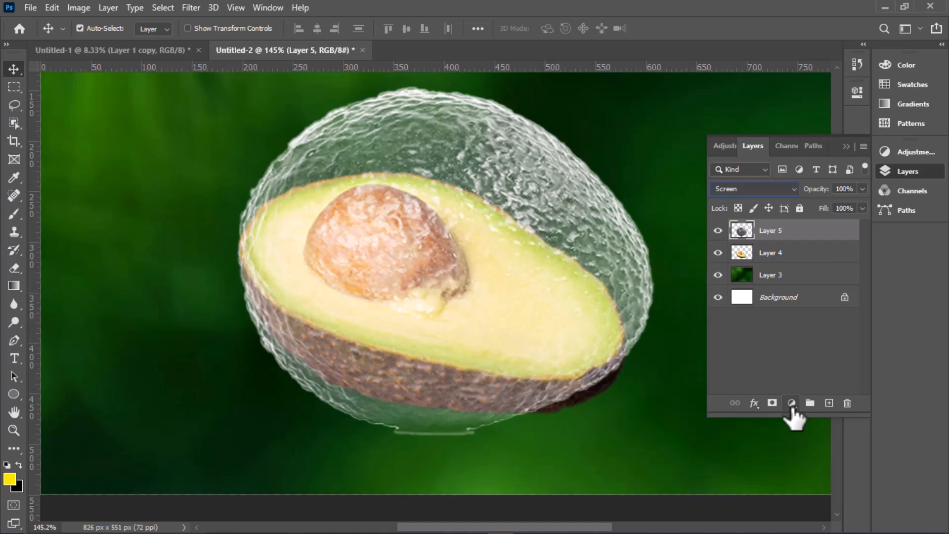
# Step: Add a Levels adjustment layer above the Screen-blended avocado skin and clip it to that layer
pyautogui.click(791, 403)
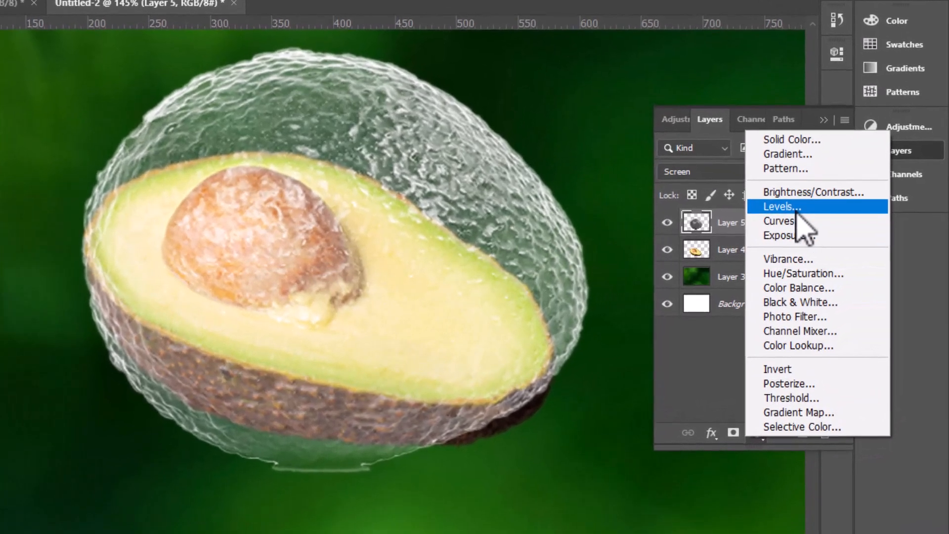
pyautogui.click(797, 210)
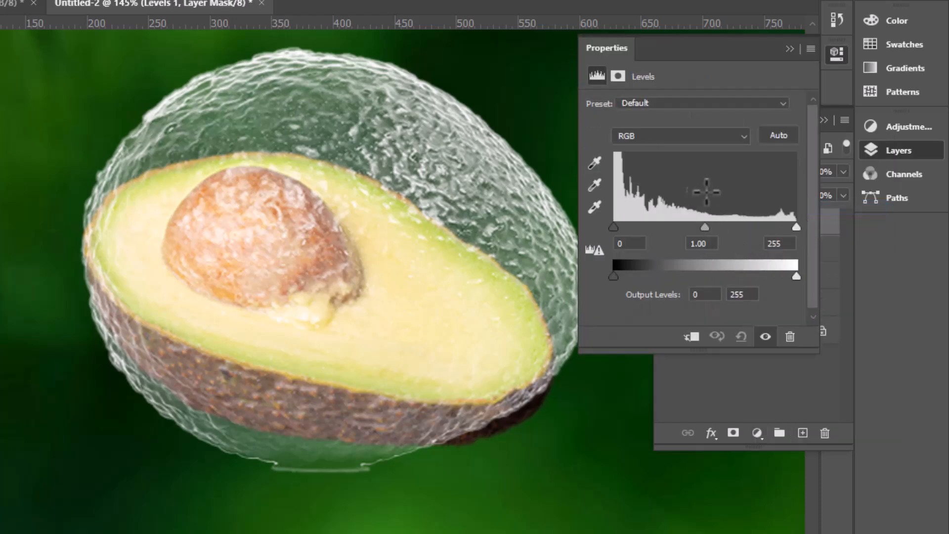
pyautogui.moveTo(703, 231); pyautogui.dragTo(704, 229)
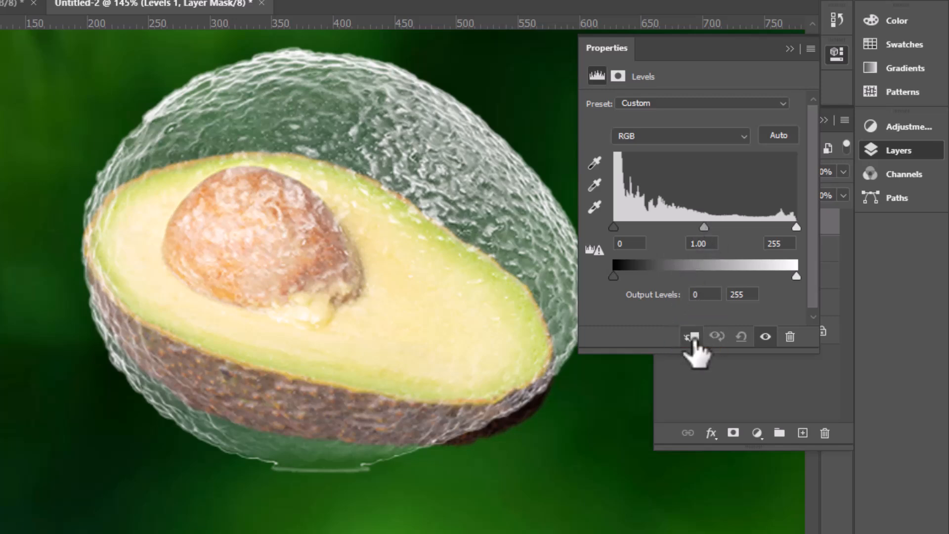
pyautogui.click(694, 339)
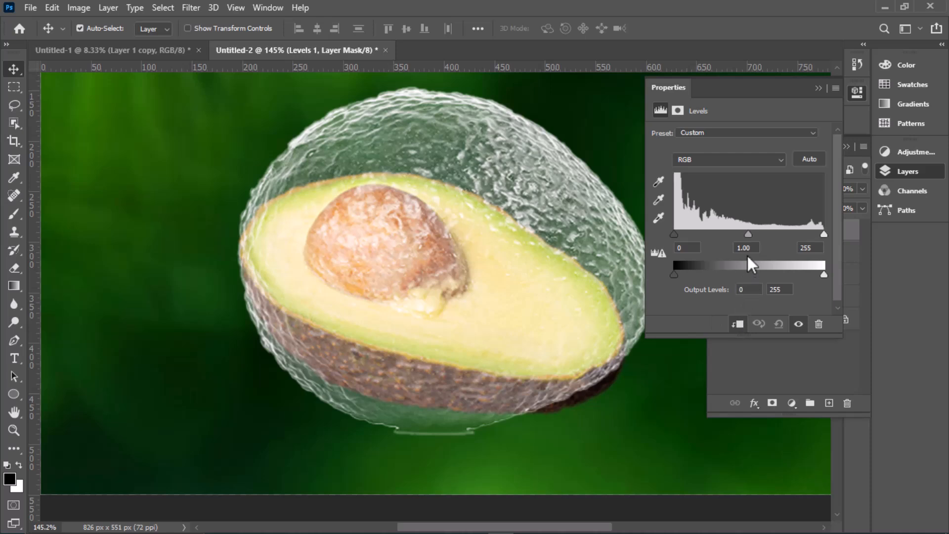
# Step: Set the Levels midtone value to 0.82, keeping the white input at 255, and close the adjustment settings
pyautogui.moveTo(747, 234)
pyautogui.mouseDown()
pyautogui.moveTo(734, 233)
pyautogui.moveTo(758, 234)
pyautogui.mouseUp()
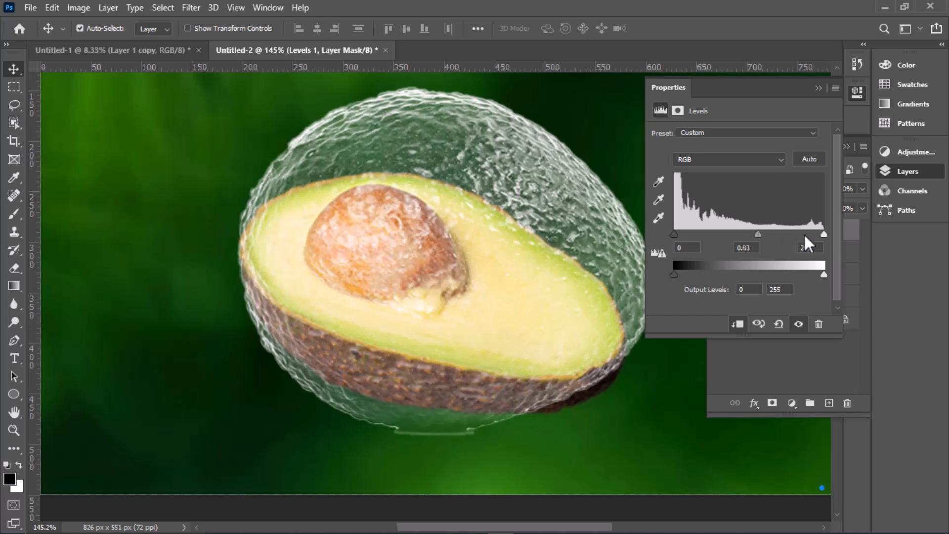
pyautogui.moveTo(824, 234)
pyautogui.mouseDown()
pyautogui.moveTo(812, 236)
pyautogui.moveTo(826, 235)
pyautogui.mouseUp()
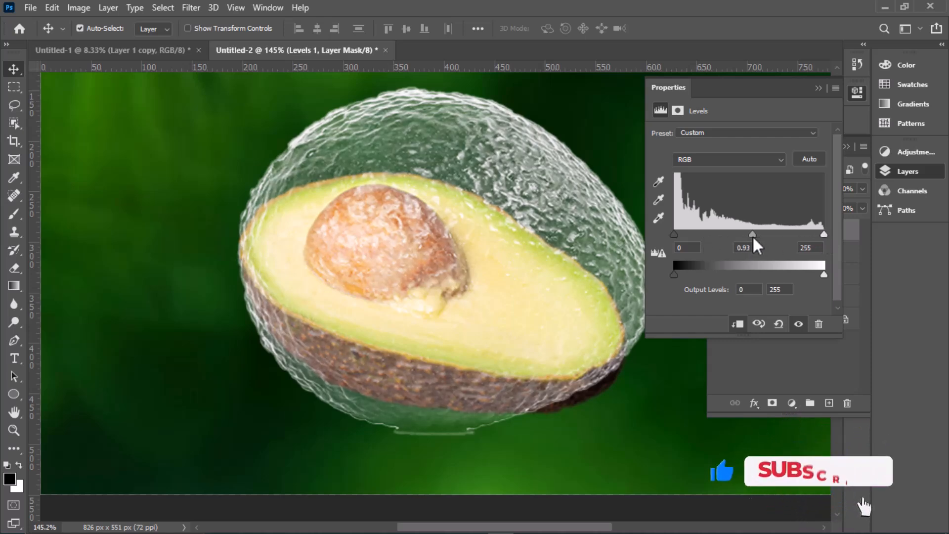
pyautogui.moveTo(758, 233); pyautogui.dragTo(758, 232)
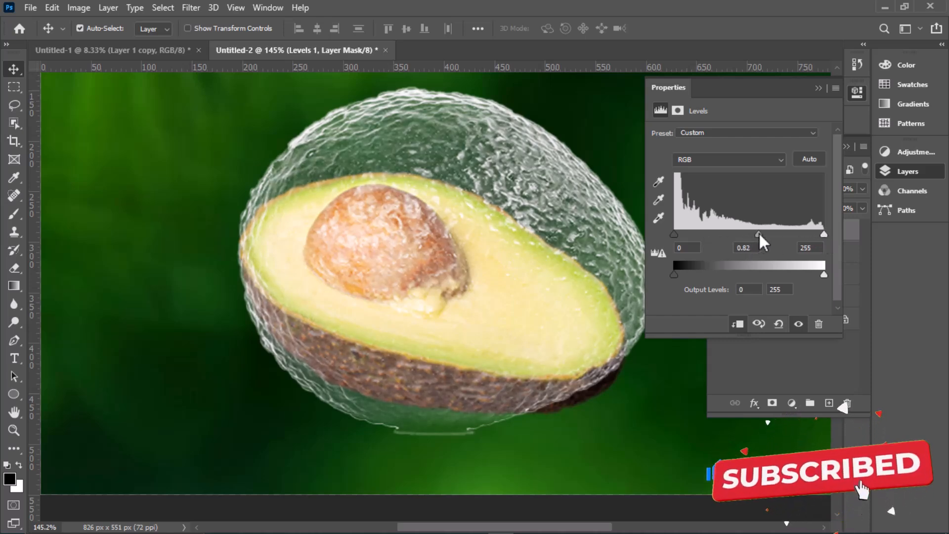
pyautogui.click(818, 87)
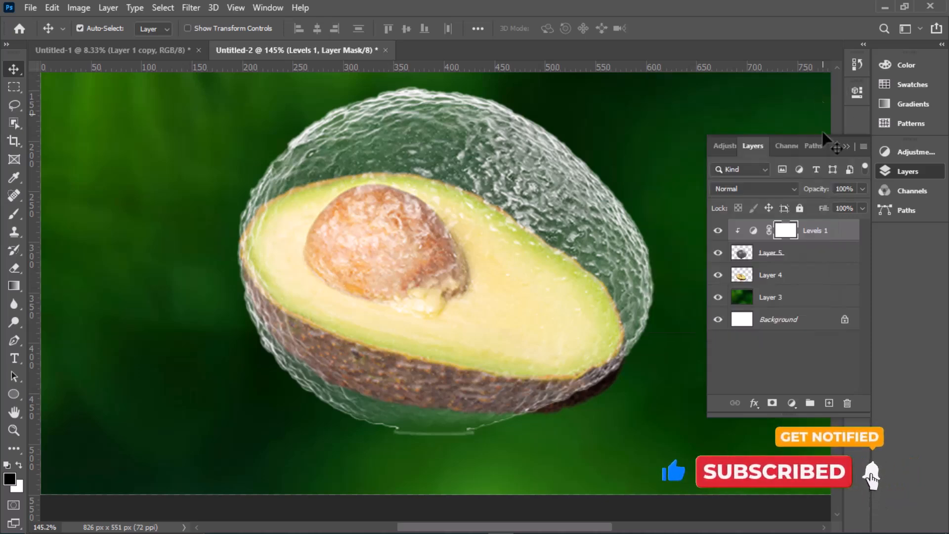
# Step: Add a Curves adjustment clipped to the avocado half layer and pull the RGB curve's midpoint down to darken the half
pyautogui.click(795, 285)
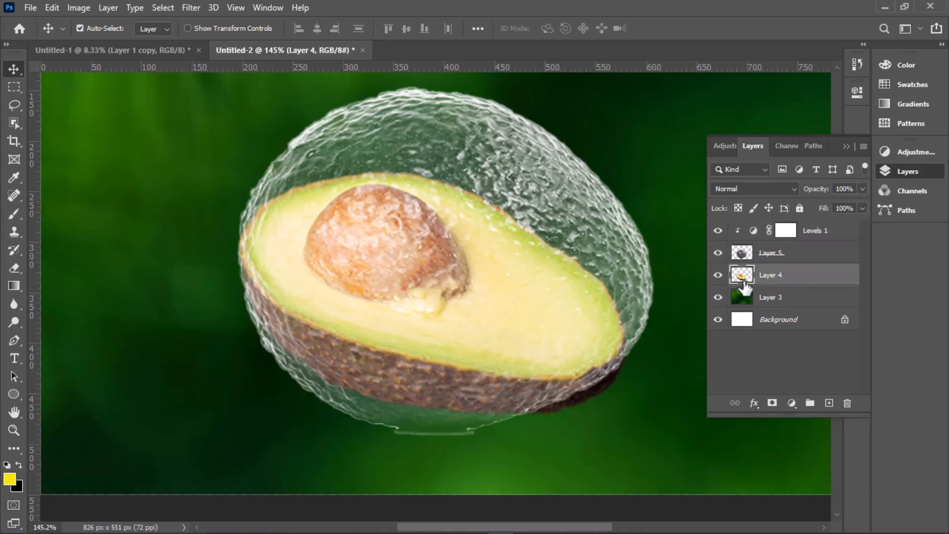
pyautogui.click(717, 276)
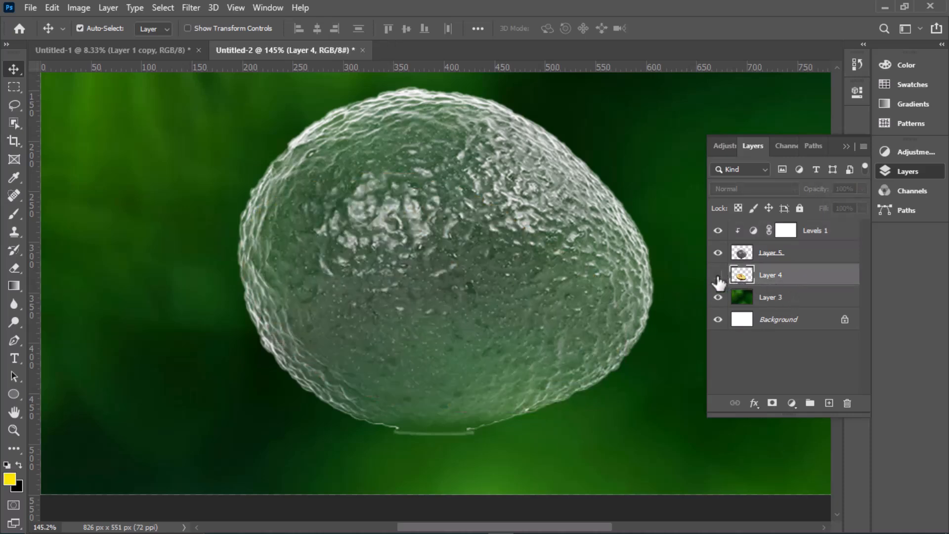
pyautogui.click(718, 276)
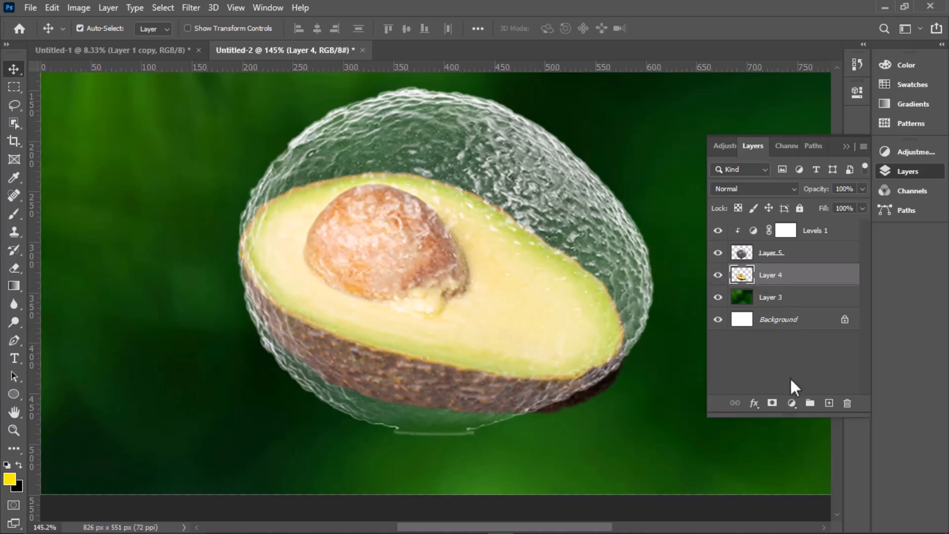
pyautogui.click(792, 403)
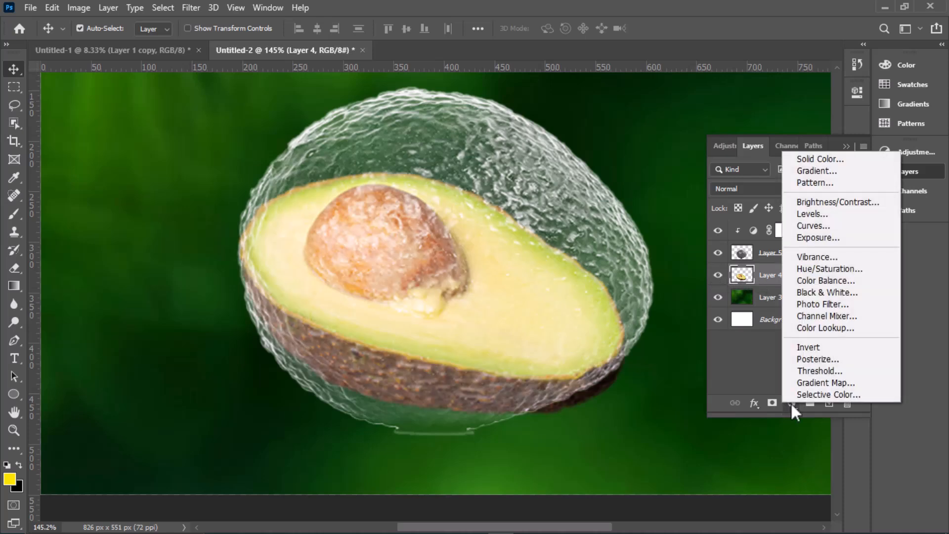
pyautogui.click(826, 226)
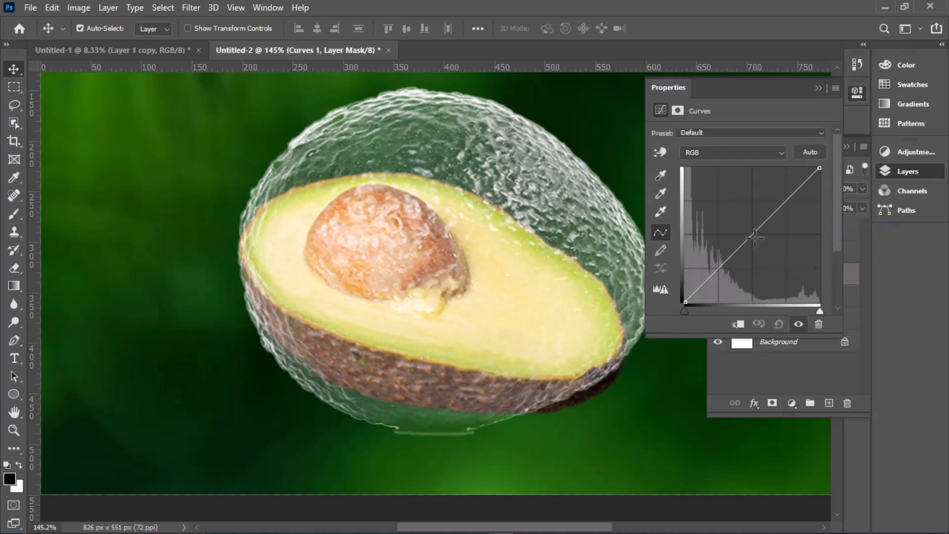
pyautogui.click(739, 324)
pyautogui.moveTo(748, 241); pyautogui.dragTo(770, 264)
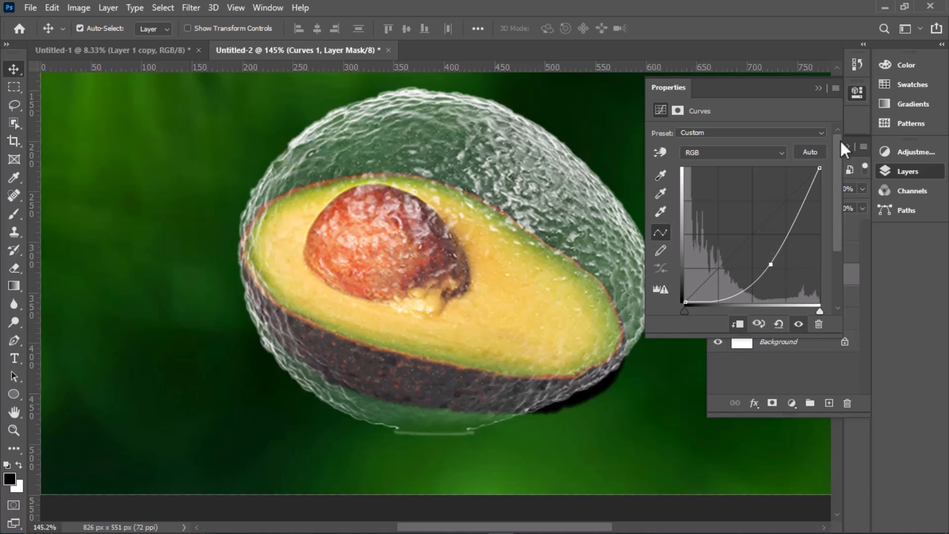
# Step: Close the Curves settings and add a layer mask to the Screen-blended avocado skin layer
pyautogui.click(817, 89)
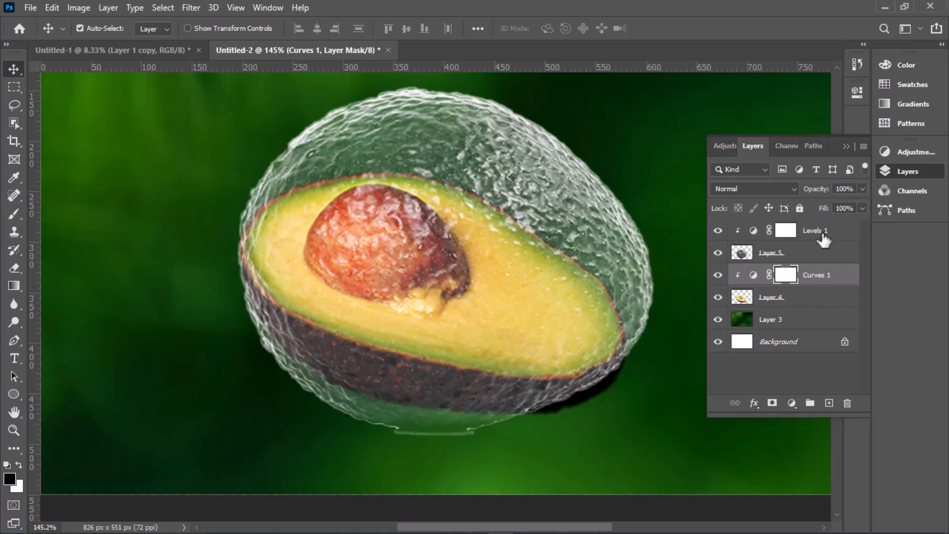
pyautogui.click(799, 255)
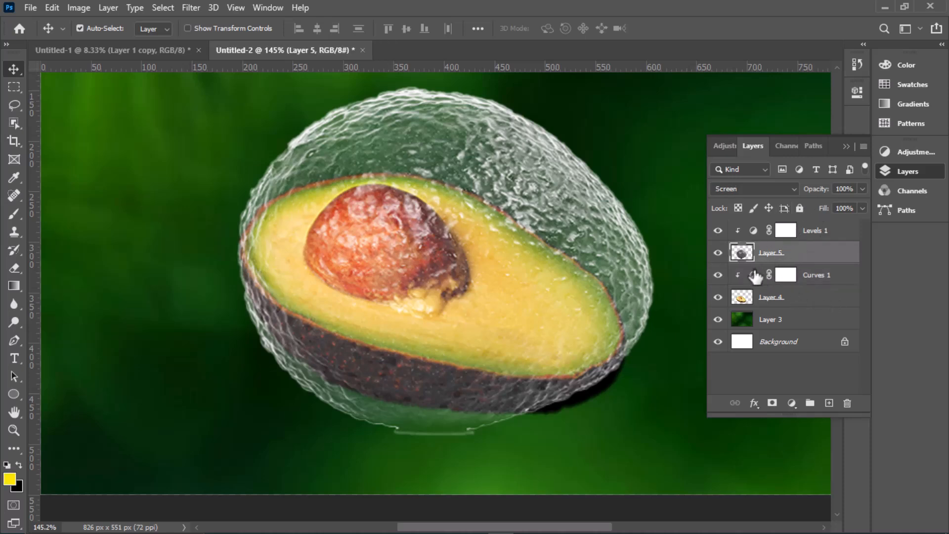
pyautogui.click(793, 233)
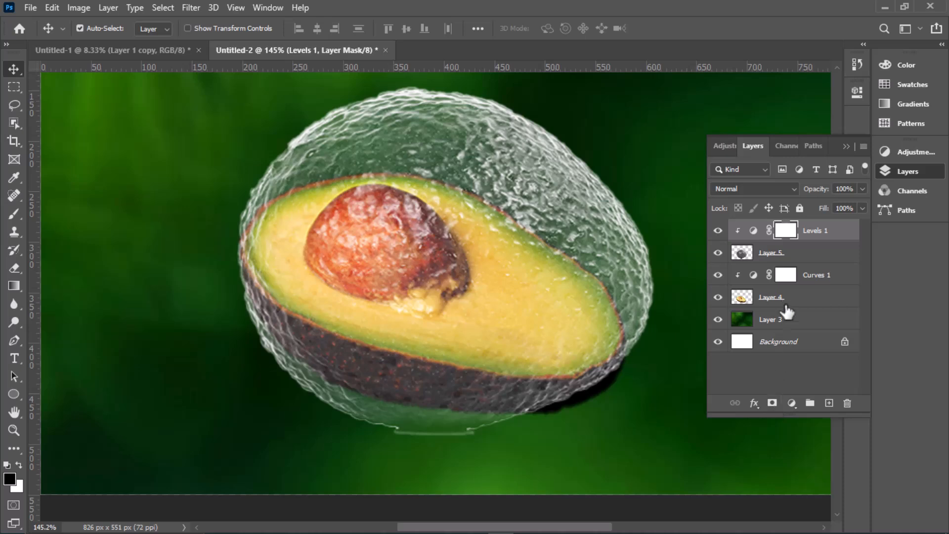
pyautogui.click(784, 255)
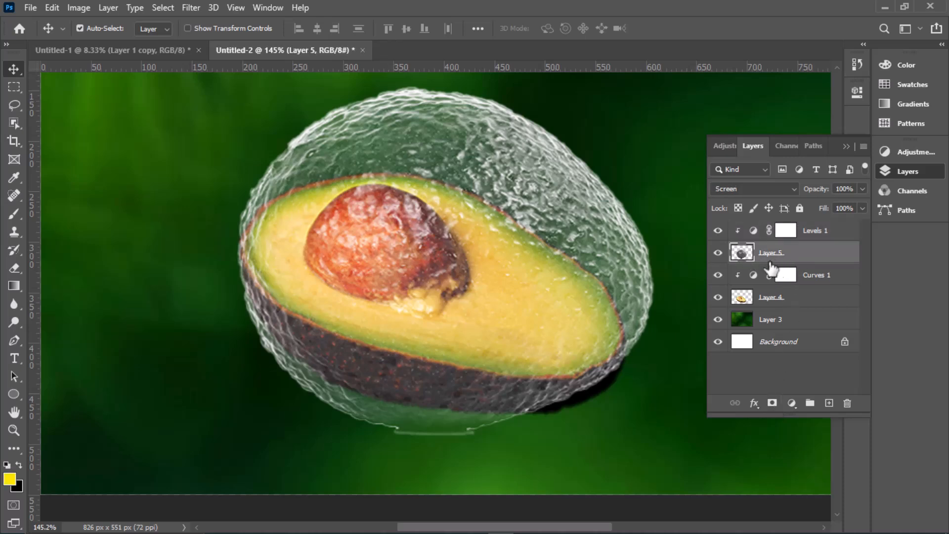
pyautogui.click(772, 403)
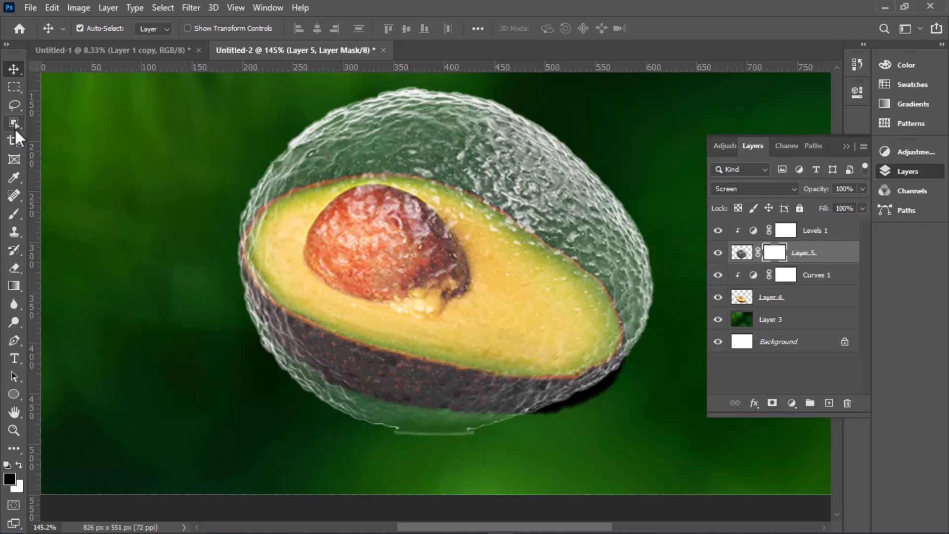
# Step: With a soft black brush at 24% flow, paint on the skin layer's mask over the glass texture below the avocado half
pyautogui.click(11, 217)
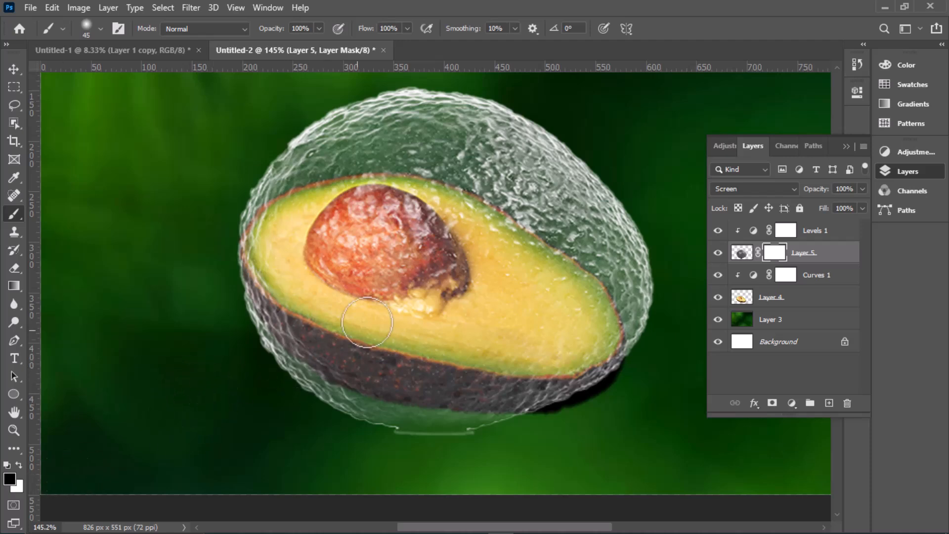
pyautogui.click(407, 28)
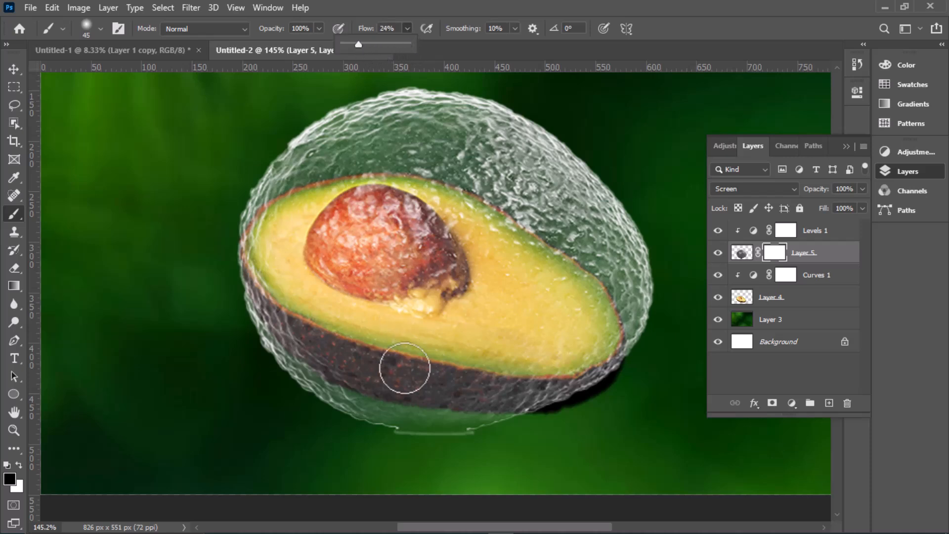
pyautogui.scroll(3, 404, 374)
pyautogui.scroll(2, 404, 373)
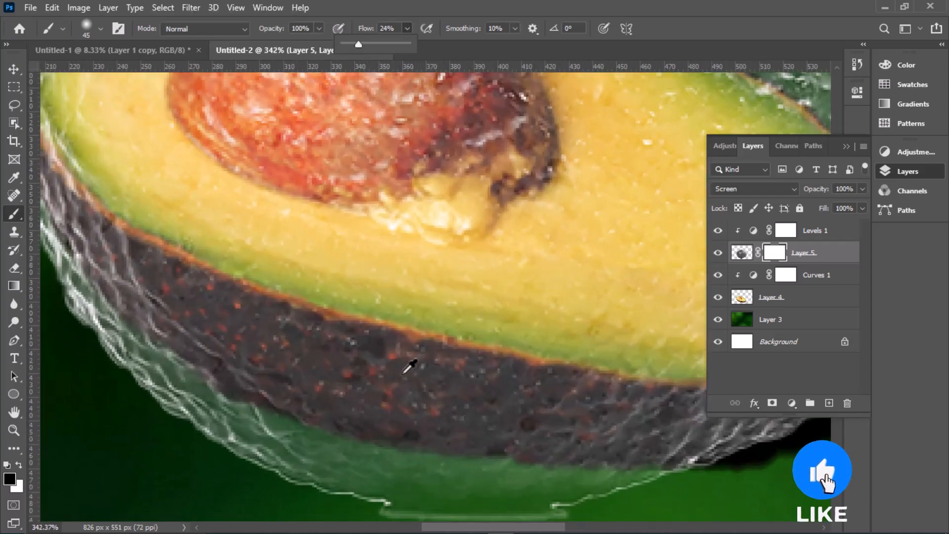
pyautogui.moveTo(407, 414)
pyautogui.mouseDown()
pyautogui.moveTo(175, 340)
pyautogui.moveTo(301, 403)
pyautogui.moveTo(383, 429)
pyautogui.moveTo(629, 433)
pyautogui.moveTo(467, 440)
pyautogui.moveTo(285, 423)
pyautogui.moveTo(456, 446)
pyautogui.moveTo(367, 461)
pyautogui.moveTo(227, 455)
pyautogui.moveTo(414, 494)
pyautogui.moveTo(392, 499)
pyautogui.moveTo(336, 464)
pyautogui.mouseUp()
# Step: Raise the brush flow to 100% and mask out the glass texture covering and hanging below the half's dark rind
pyautogui.click(407, 28)
pyautogui.moveTo(409, 44); pyautogui.dragTo(456, 44)
pyautogui.scroll(-3, 398, 200)
pyautogui.moveTo(252, 354)
pyautogui.mouseDown()
pyautogui.moveTo(615, 385)
pyautogui.moveTo(271, 225)
pyautogui.moveTo(474, 267)
pyautogui.mouseUp()
pyautogui.moveTo(520, 287)
pyautogui.mouseDown()
pyautogui.moveTo(216, 254)
pyautogui.moveTo(409, 274)
pyautogui.moveTo(627, 229)
pyautogui.moveTo(500, 321)
pyautogui.mouseUp()
pyautogui.moveTo(500, 321)
pyautogui.mouseDown()
pyautogui.moveTo(511, 316)
pyautogui.moveTo(486, 306)
pyautogui.mouseUp()
pyautogui.moveTo(197, 296)
pyautogui.mouseDown()
pyautogui.moveTo(495, 341)
pyautogui.moveTo(497, 381)
pyautogui.mouseUp()
pyautogui.moveTo(385, 305)
pyautogui.mouseDown()
pyautogui.moveTo(483, 344)
pyautogui.moveTo(375, 269)
pyautogui.moveTo(335, 166)
pyautogui.moveTo(356, 247)
pyautogui.moveTo(336, 174)
pyautogui.mouseUp()
# Step: Reduce the brush size to 10 and mask the remaining glass texture along the edge between flesh and rind
pyautogui.press('[')
pyautogui.press('[')
pyautogui.press('[')
pyautogui.press('[')
pyautogui.press('[')
pyautogui.press('[')
pyautogui.press('[')
pyautogui.moveTo(540, 359)
pyautogui.mouseDown()
pyautogui.moveTo(278, 273)
pyautogui.moveTo(163, 252)
pyautogui.mouseUp()
pyautogui.scroll(-12, 435, 237)
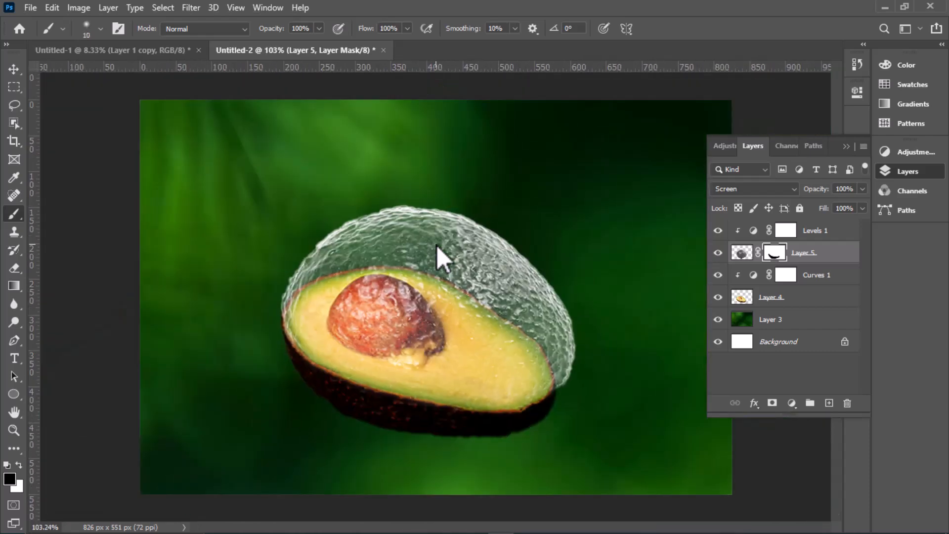
# Step: Free-transform the masked skin layer so the glass dome fits closely around the avocado half
pyautogui.scroll(3, 437, 248)
pyautogui.press('v')
pyautogui.hotkey('ctrl', 't')
pyautogui.moveTo(622, 354); pyautogui.dragTo(578, 398)
pyautogui.press('Return')
pyautogui.scroll(-5, 617, 293)
pyautogui.press('b')
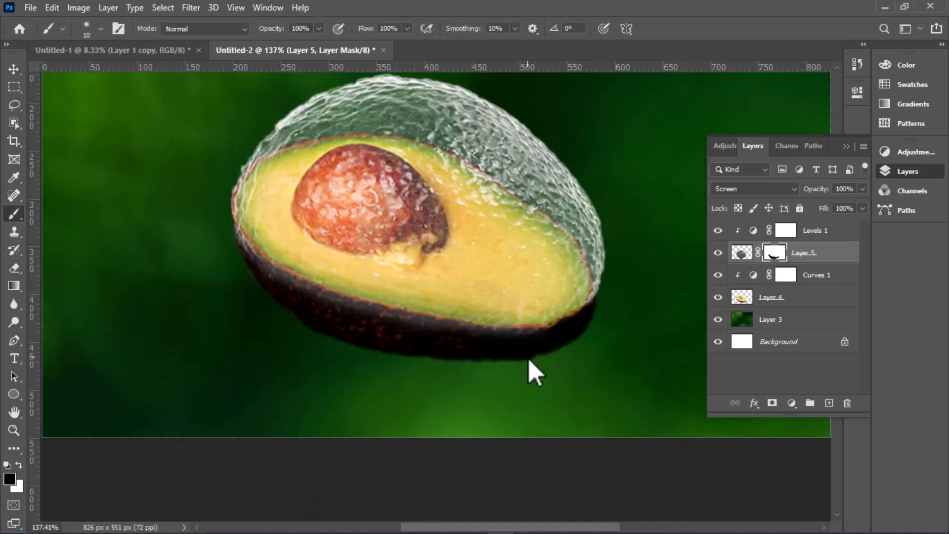
# Step: Enlarge the brush to 45, touch up the skin layer's mask along the lower rind, and return to the Move tool
pyautogui.scroll(7, 528, 358)
pyautogui.press(']')
pyautogui.press(']')
pyautogui.press(']')
pyautogui.press(']')
pyautogui.press(']')
pyautogui.press(']')
pyautogui.press(']')
pyautogui.moveTo(572, 320)
pyautogui.mouseDown()
pyautogui.moveTo(503, 338)
pyautogui.moveTo(170, 278)
pyautogui.mouseUp()
pyautogui.moveTo(381, 329); pyautogui.dragTo(630, 385)
pyautogui.moveTo(630, 385)
pyautogui.mouseDown()
pyautogui.moveTo(373, 330)
pyautogui.moveTo(224, 249)
pyautogui.moveTo(140, 171)
pyautogui.mouseUp()
pyautogui.moveTo(439, 437); pyautogui.dragTo(642, 529)
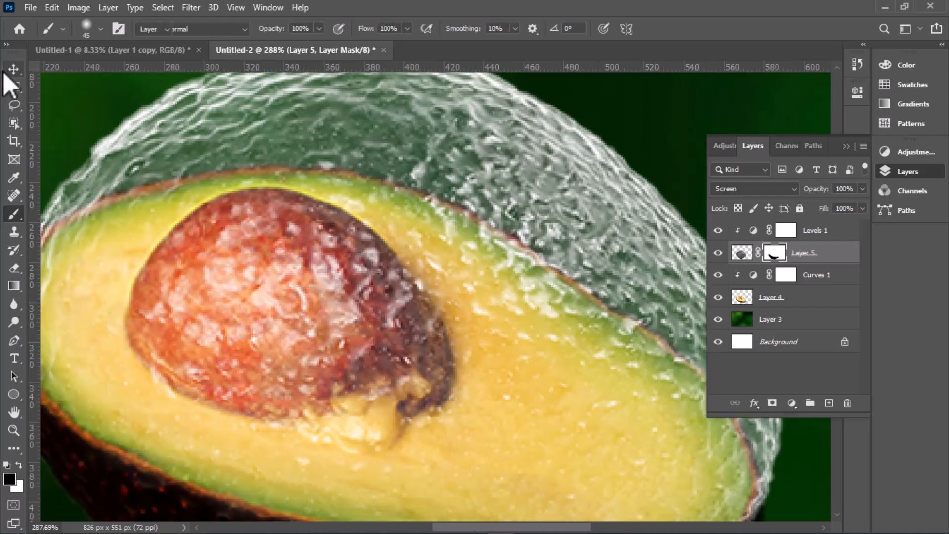
pyautogui.click(12, 70)
pyautogui.hotkey('ctrl', '0')
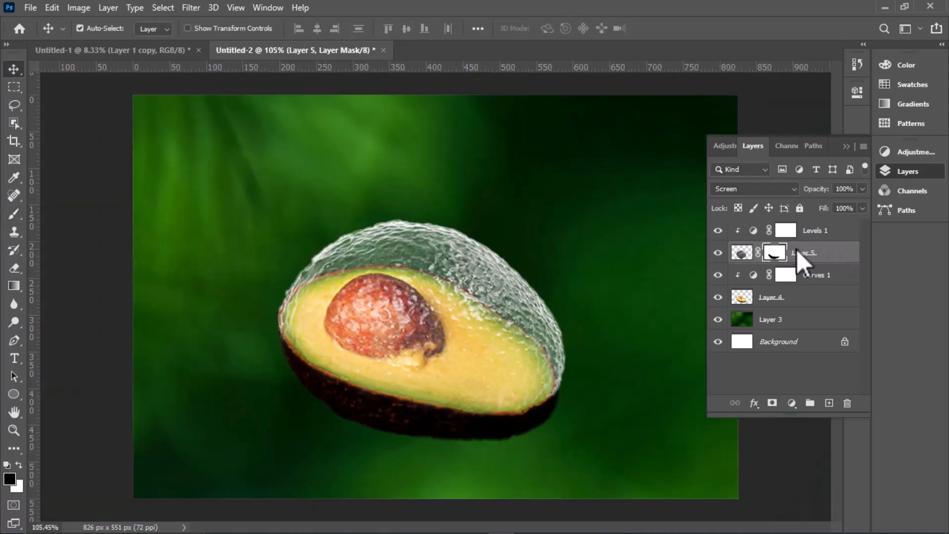
pyautogui.click(789, 233)
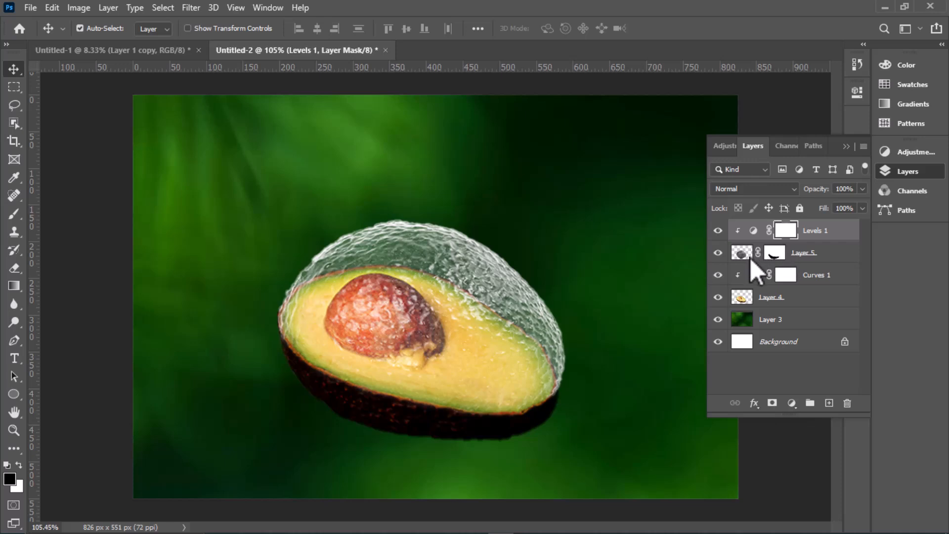
pyautogui.click(792, 279)
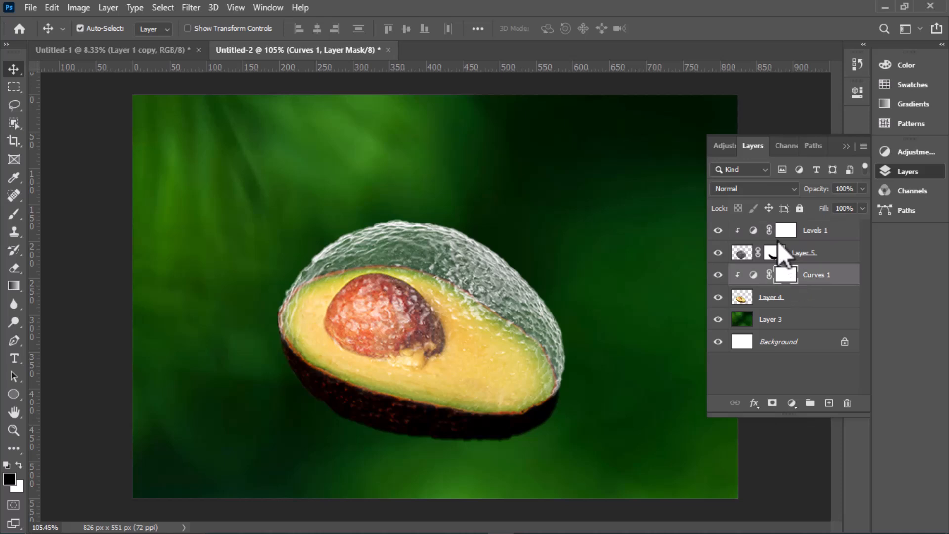
pyautogui.click(781, 257)
pyautogui.click(749, 254)
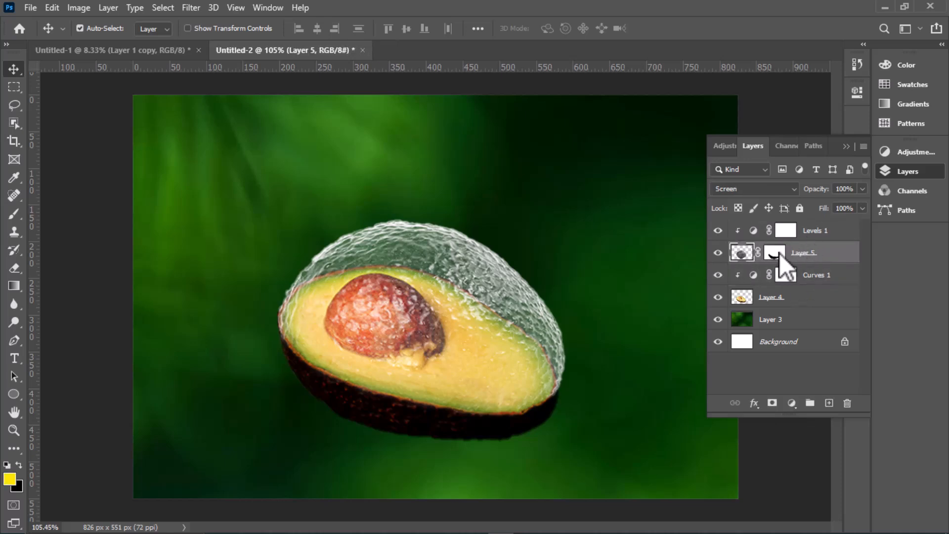
pyautogui.click(776, 233)
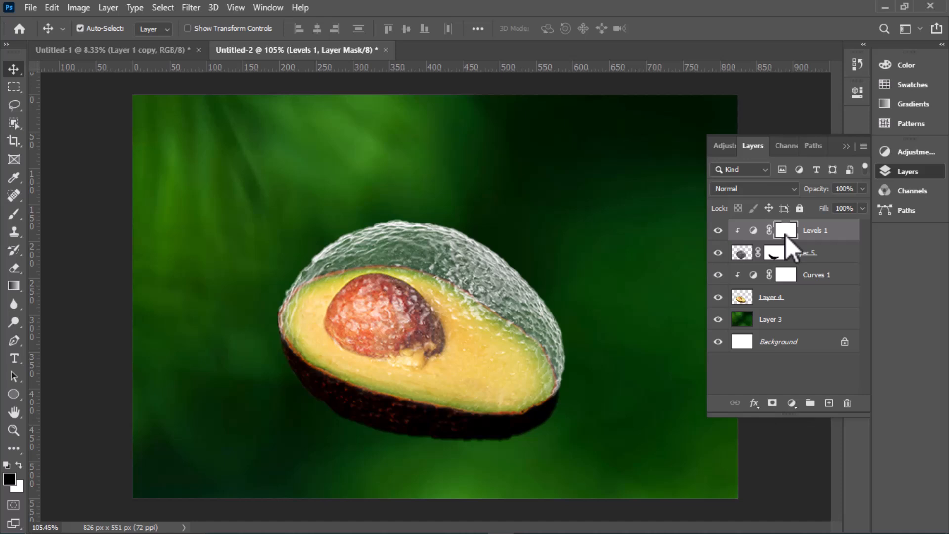
pyautogui.doubleClick(784, 235)
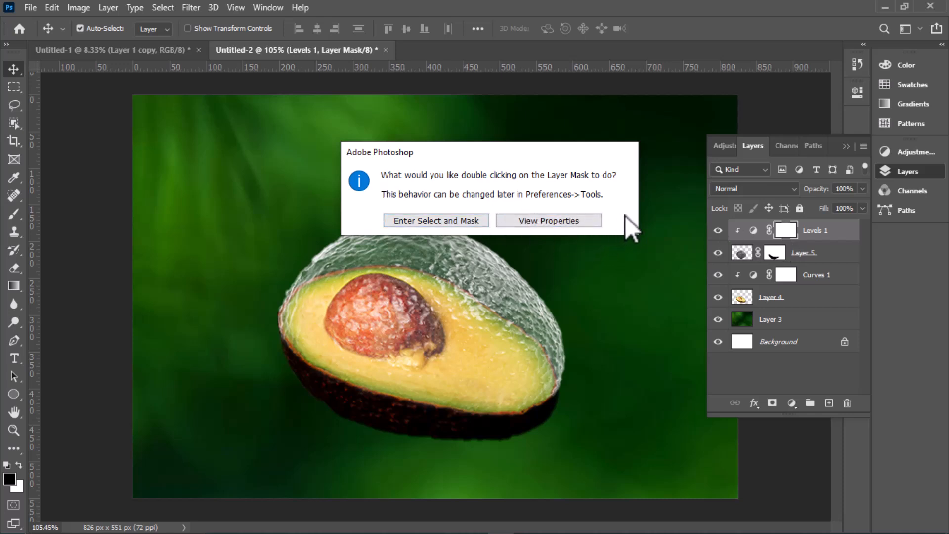
pyautogui.click(543, 221)
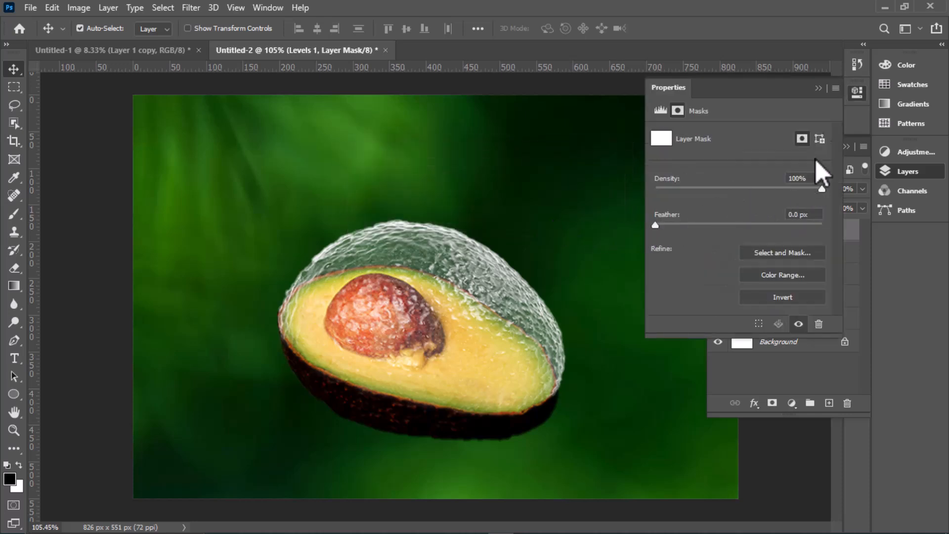
pyautogui.click(819, 88)
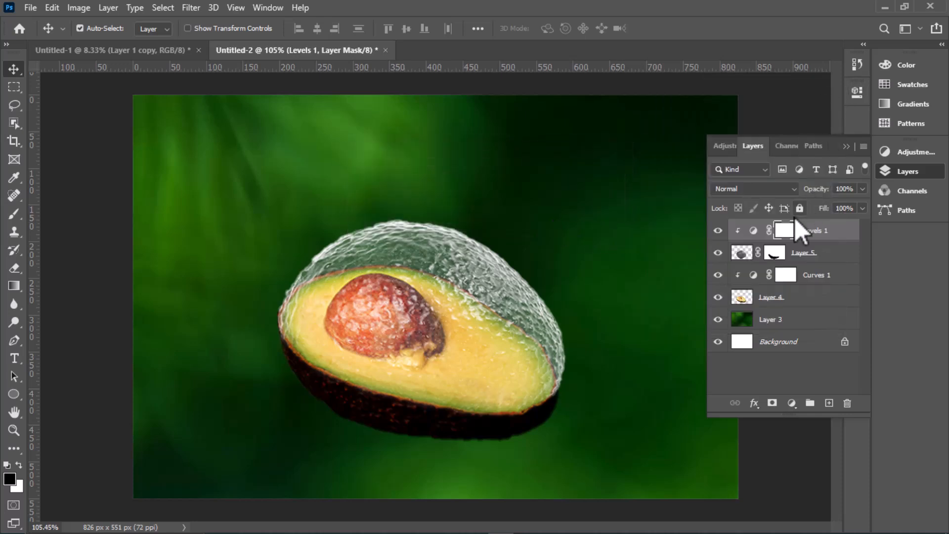
# Step: Set the midtone value of the Levels adjustment on the glass skin to 0.40 and close its settings
pyautogui.click(751, 230)
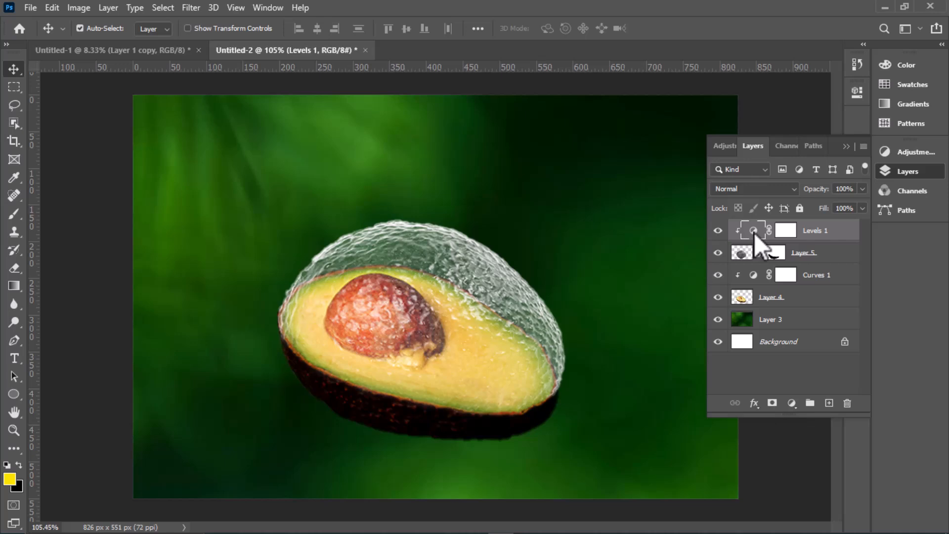
pyautogui.doubleClick(755, 234)
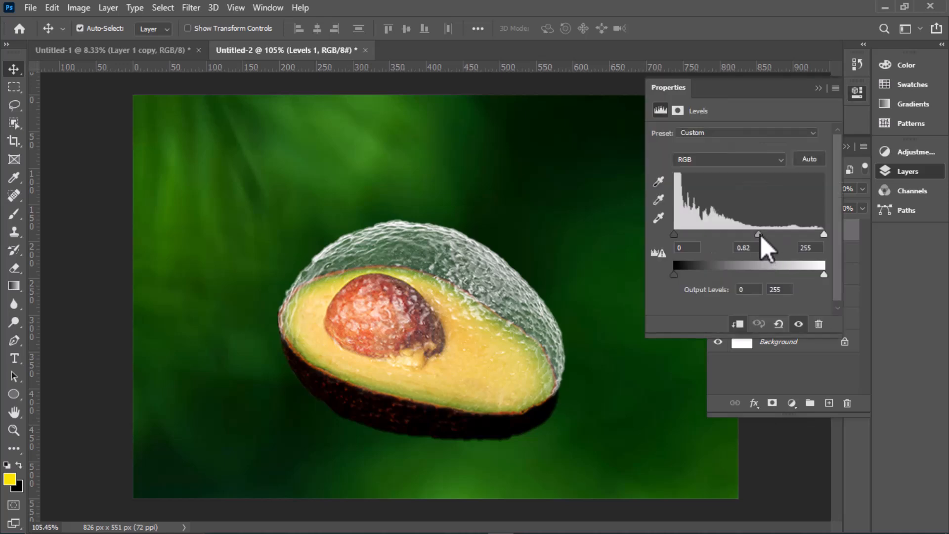
pyautogui.moveTo(759, 234); pyautogui.dragTo(784, 227)
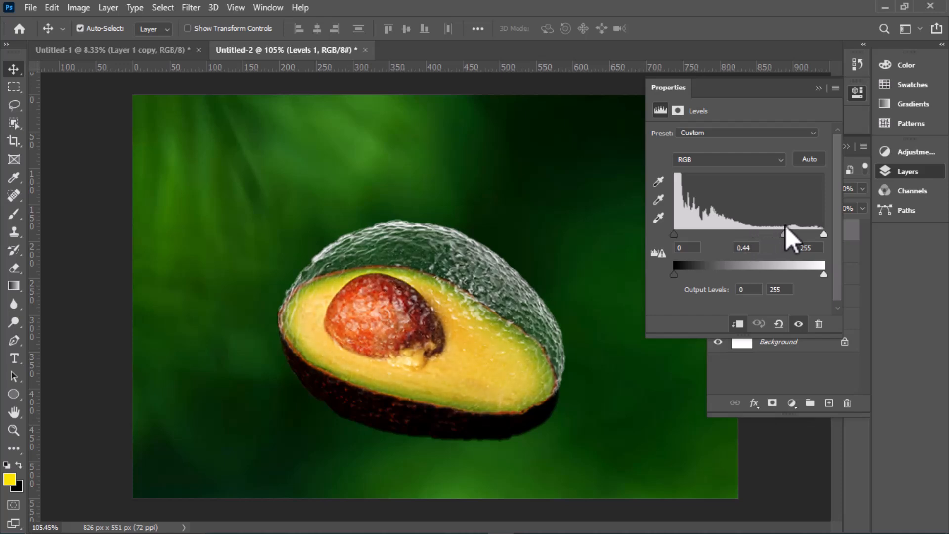
pyautogui.moveTo(787, 227); pyautogui.dragTo(790, 228)
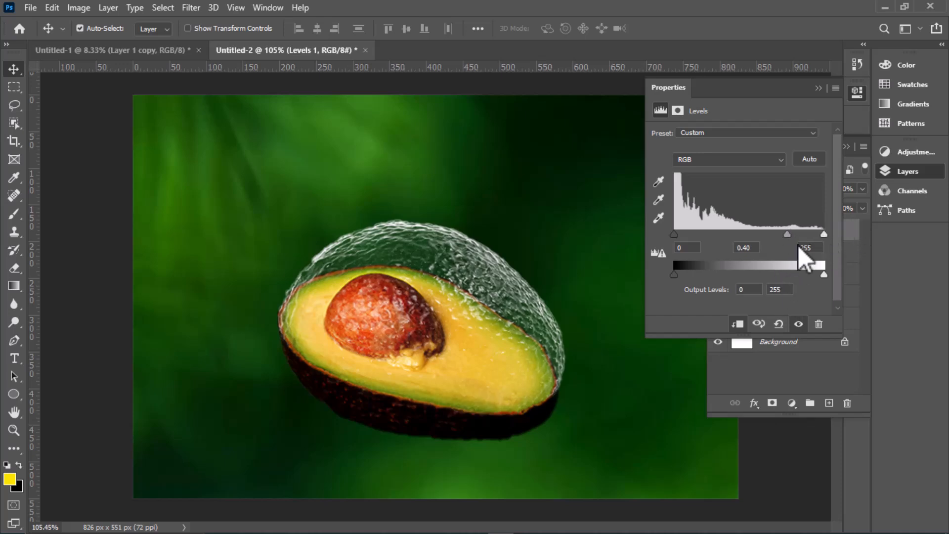
pyautogui.click(821, 89)
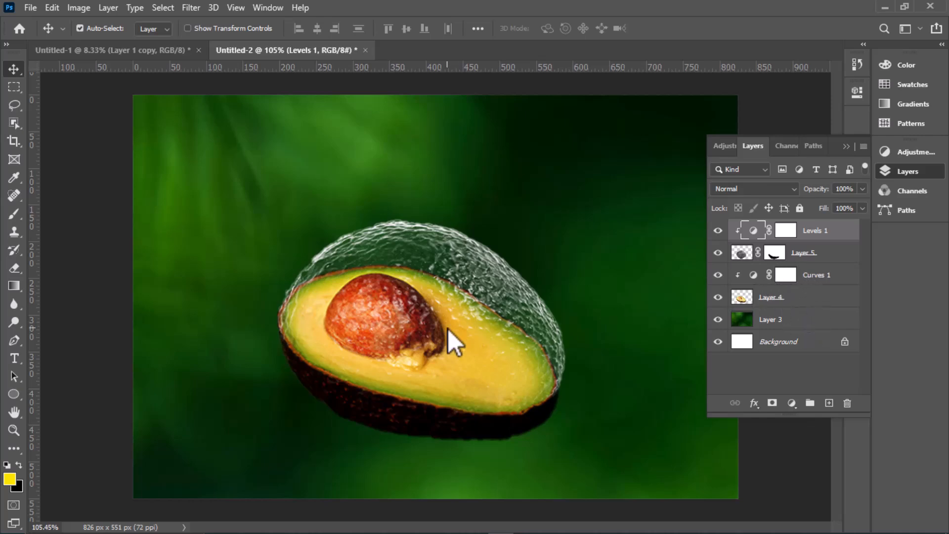
# Step: Examine the composite up close and as a whole, checking the glass skin and the avocado half's edges
pyautogui.scroll(6, 508, 325)
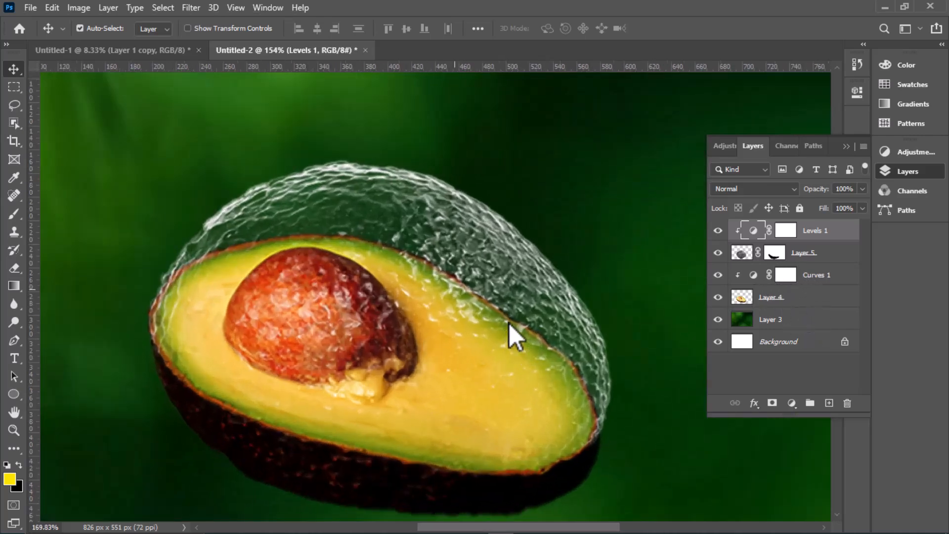
pyautogui.scroll(-7, 509, 324)
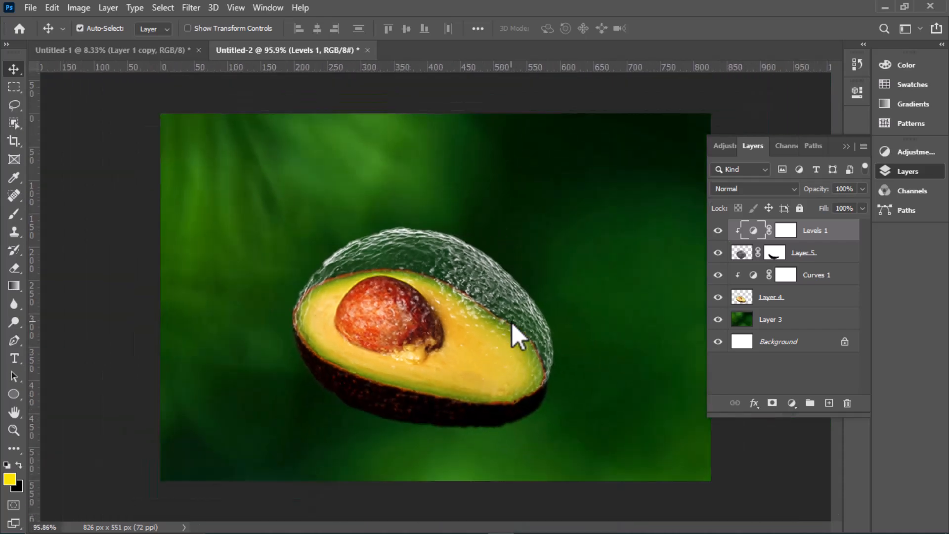
pyautogui.scroll(3, 512, 322)
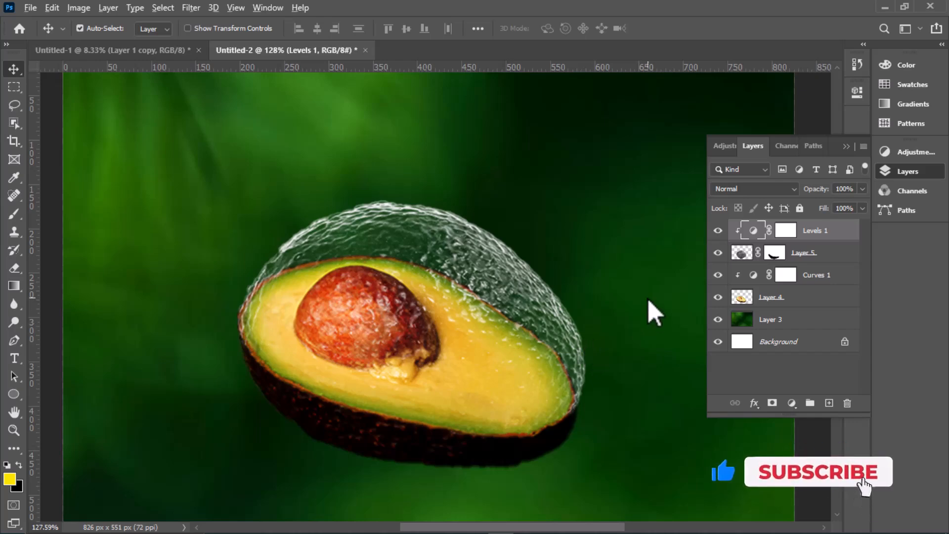
pyautogui.scroll(3, 652, 310)
pyautogui.moveTo(432, 324); pyautogui.dragTo(462, 159)
pyautogui.scroll(-4, 509, 212)
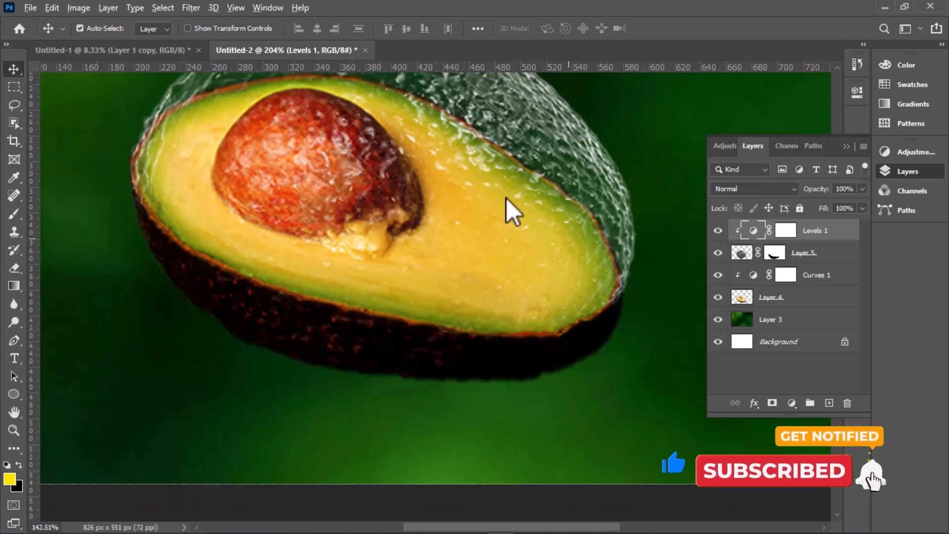
pyautogui.scroll(-1, 507, 203)
pyautogui.scroll(3, 508, 202)
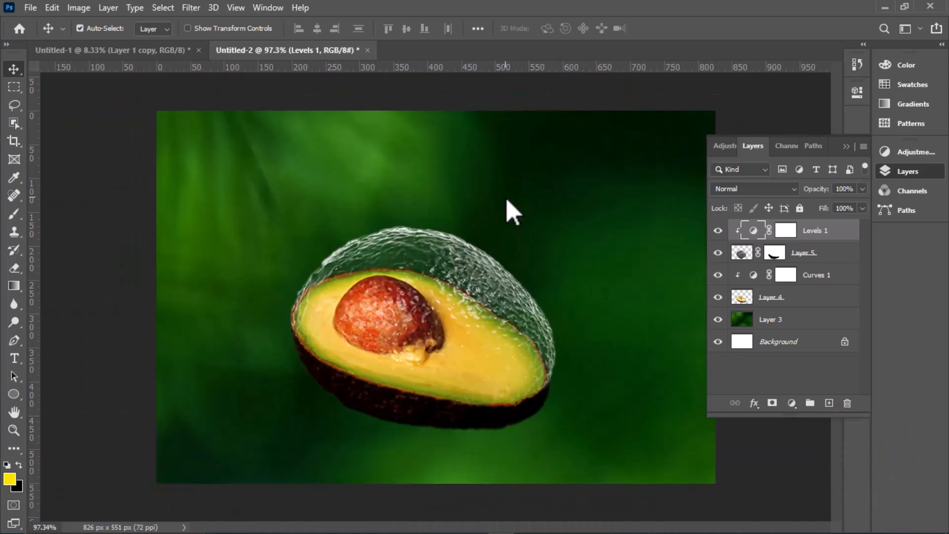
pyautogui.scroll(-1, 508, 202)
pyautogui.scroll(-1, 507, 200)
pyautogui.scroll(1, 569, 342)
pyautogui.scroll(2, 569, 342)
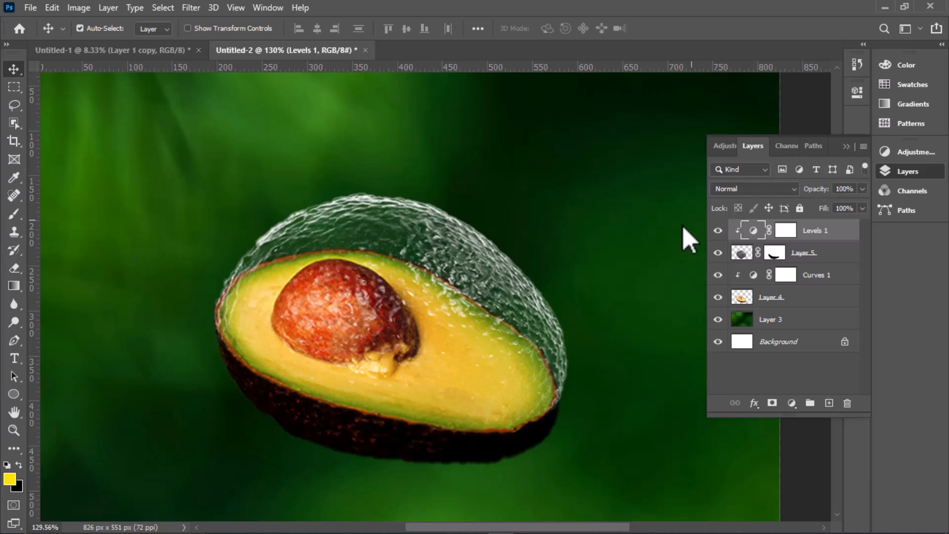
pyautogui.scroll(-5, 463, 282)
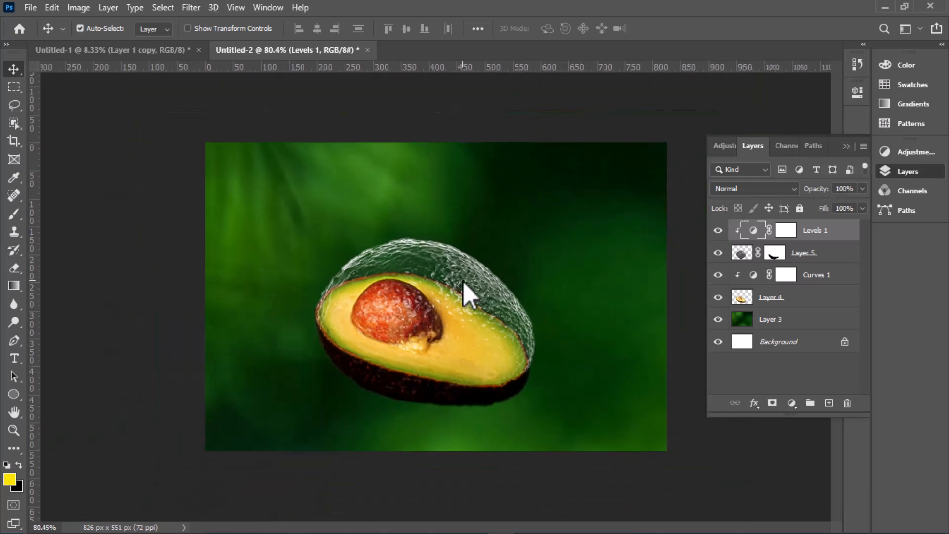
pyautogui.scroll(3, 464, 282)
pyautogui.scroll(1, 464, 282)
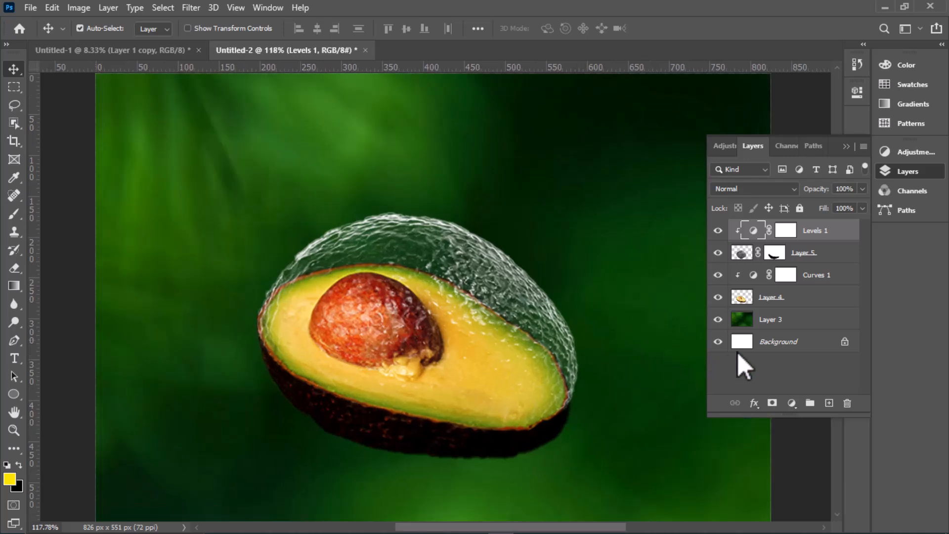